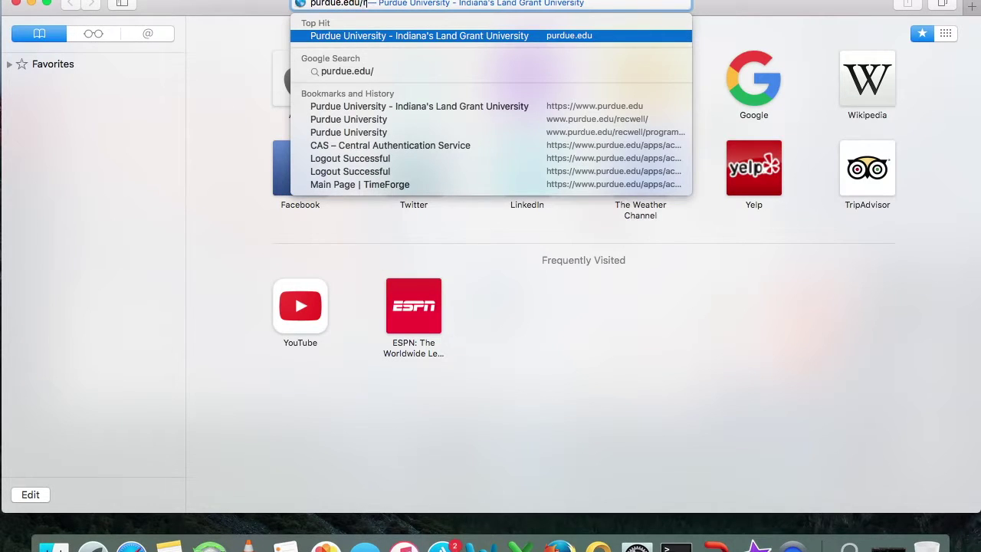
# Go to purdue.edu/rec, open Intramural Sports, and follow its IM Leagues sign-in link
pyautogui.write('ecwel')
pyautogui.press('Return')
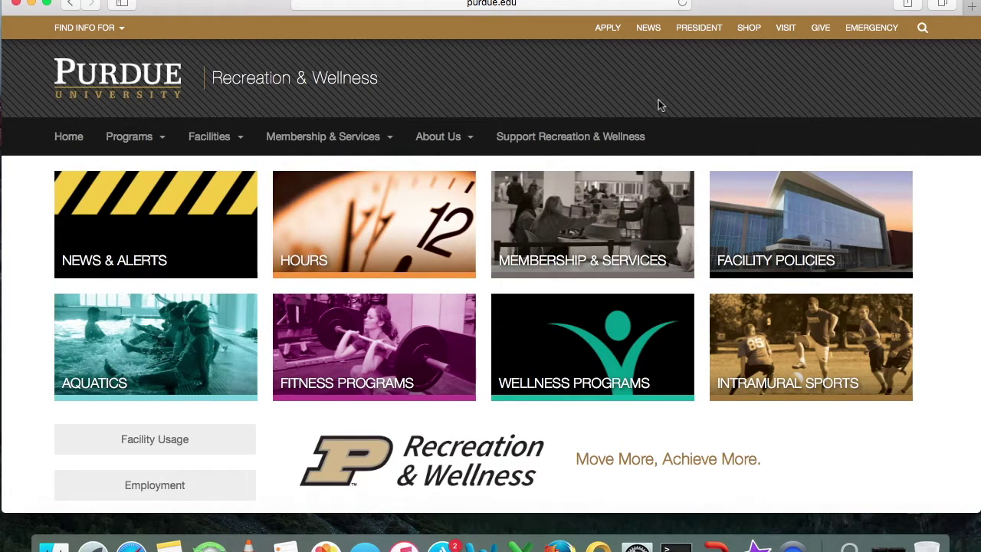
pyautogui.scroll(-2, 676, 104)
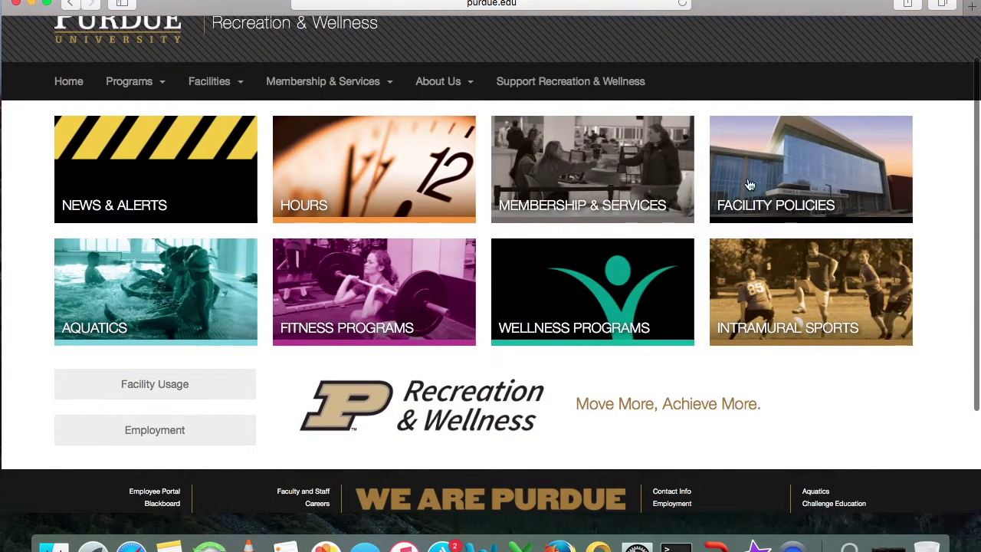
pyautogui.click(752, 299)
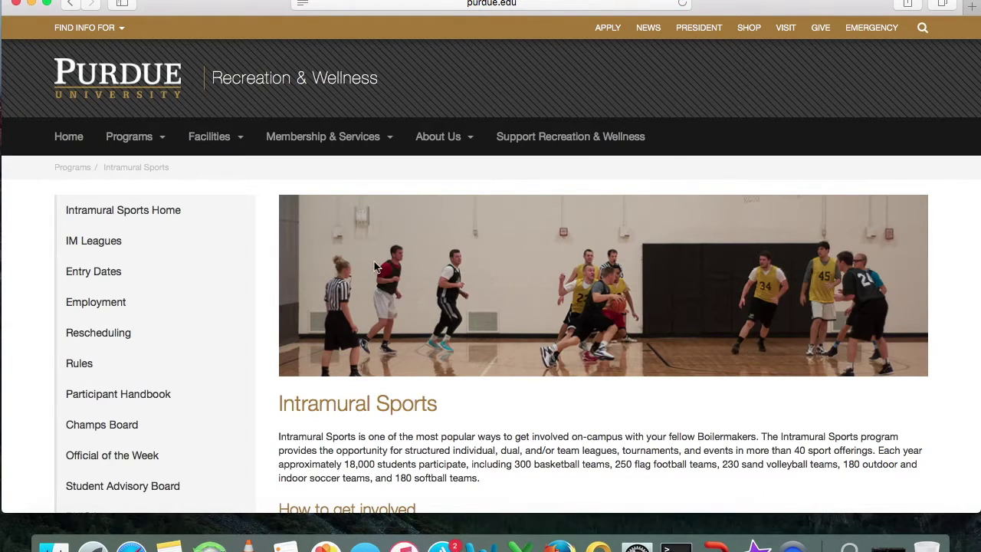
pyautogui.scroll(-4, 374, 261)
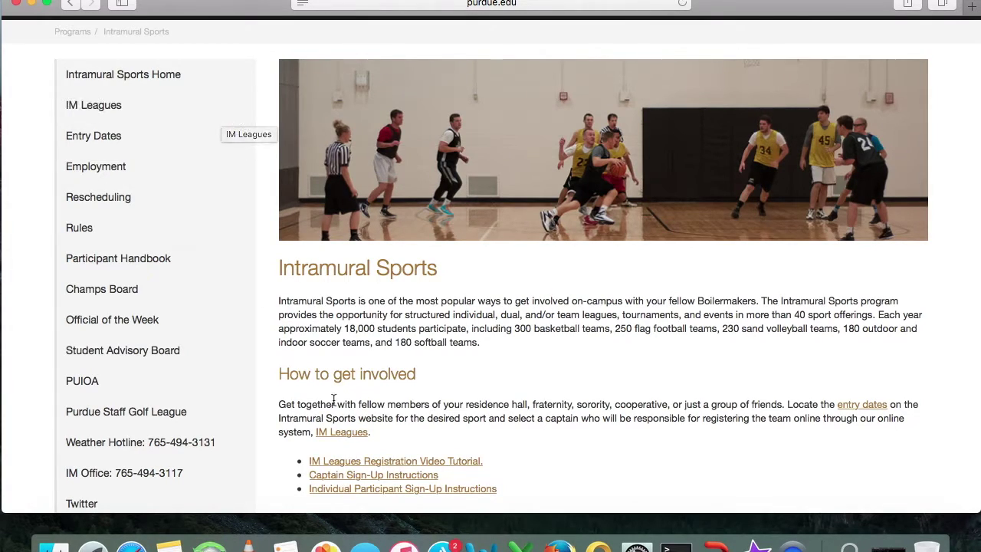
pyautogui.click(337, 433)
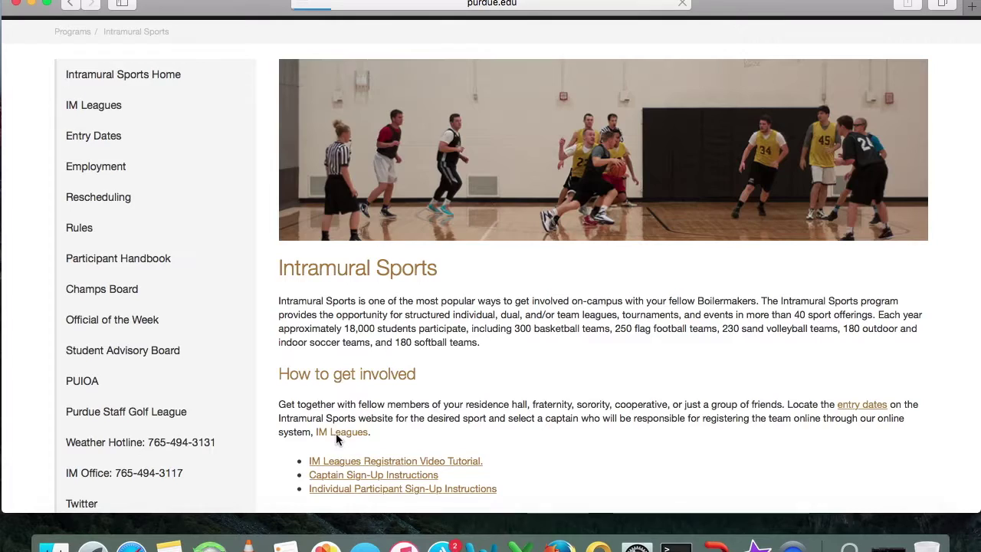
# Log in with the career account username and password, declining to save the password
pyautogui.press('BackSpace')
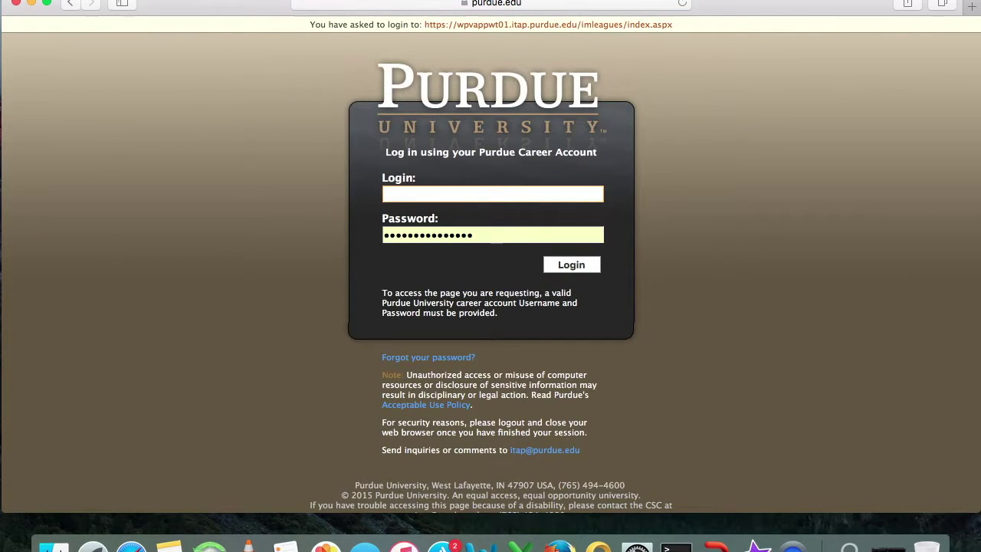
pyautogui.press('Tab')
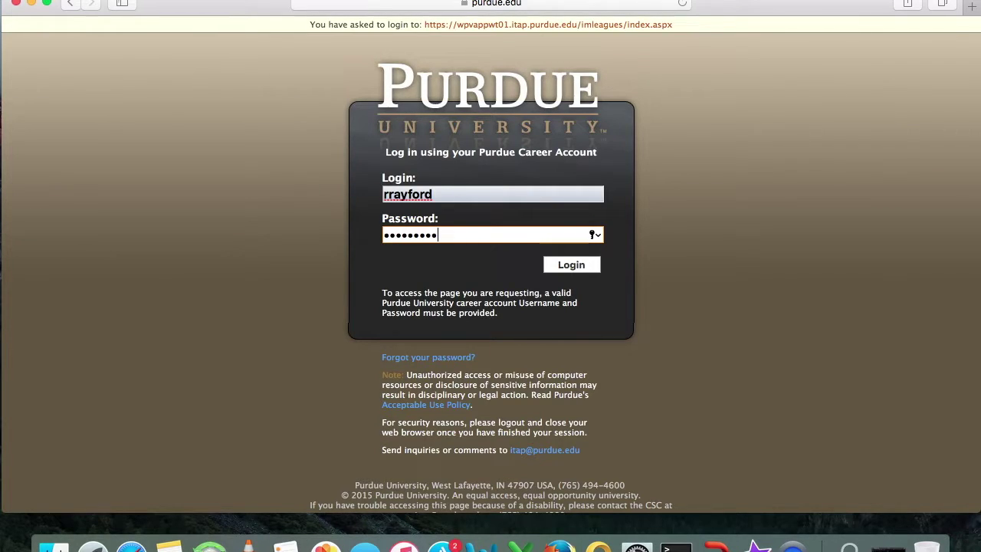
pyautogui.press('Return')
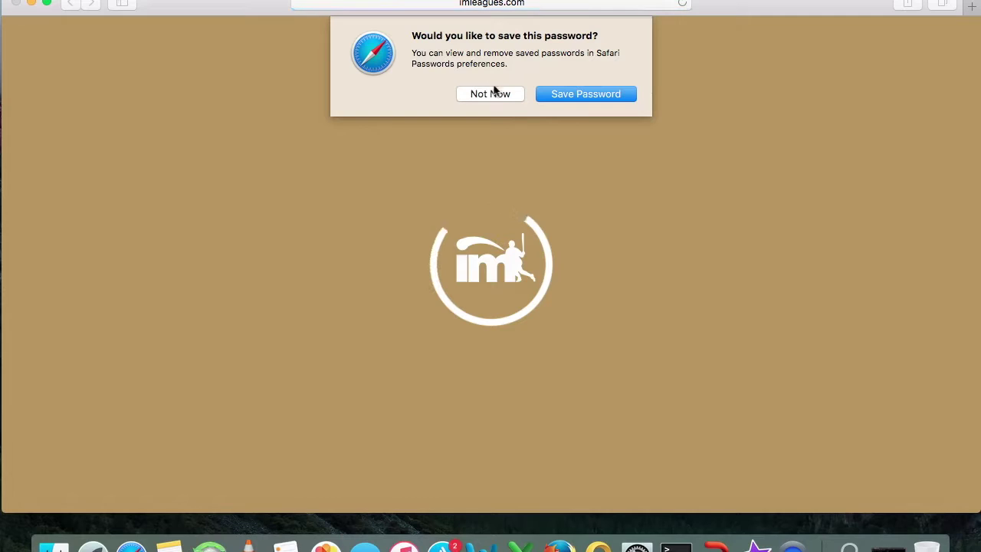
pyautogui.click(495, 95)
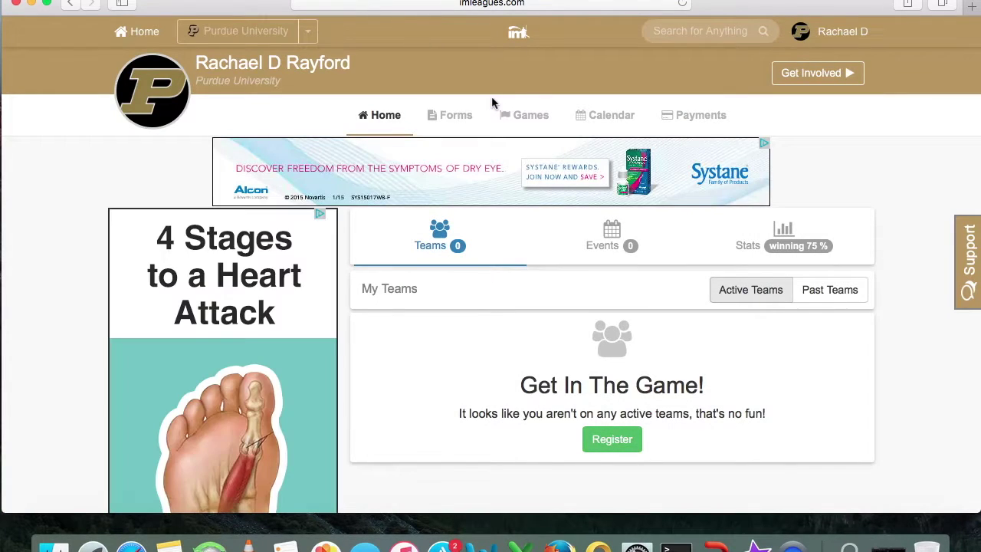
pyautogui.scroll(-3, 558, 226)
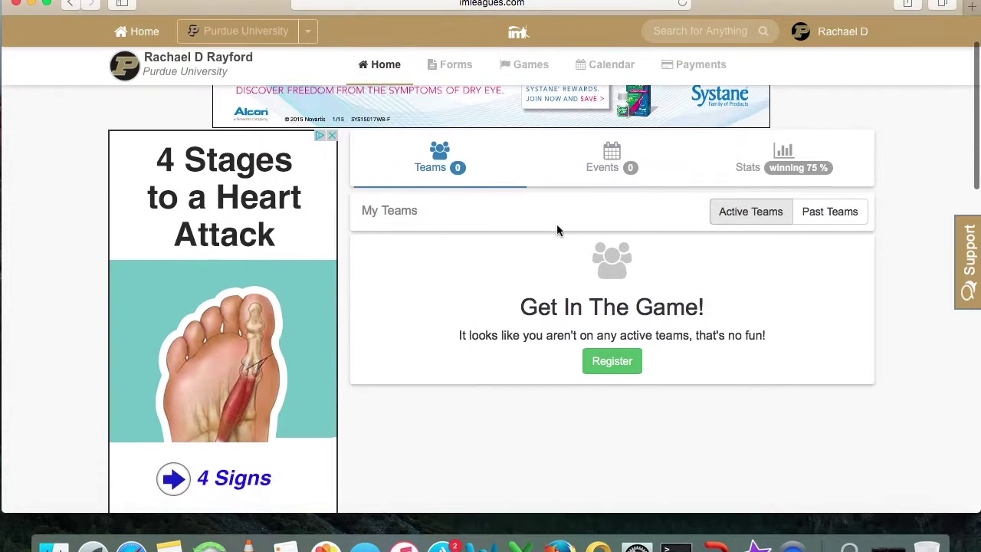
pyautogui.scroll(2, 559, 230)
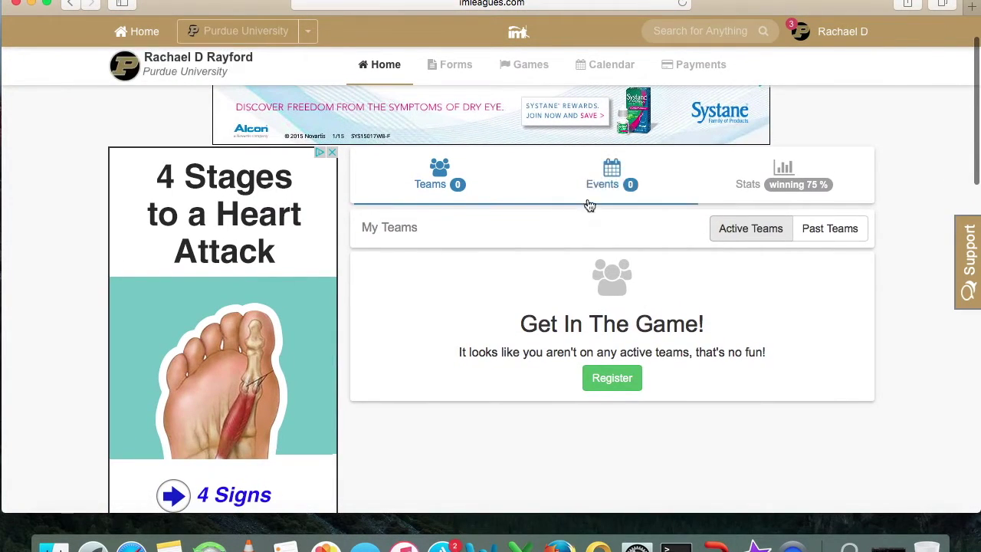
pyautogui.click(606, 184)
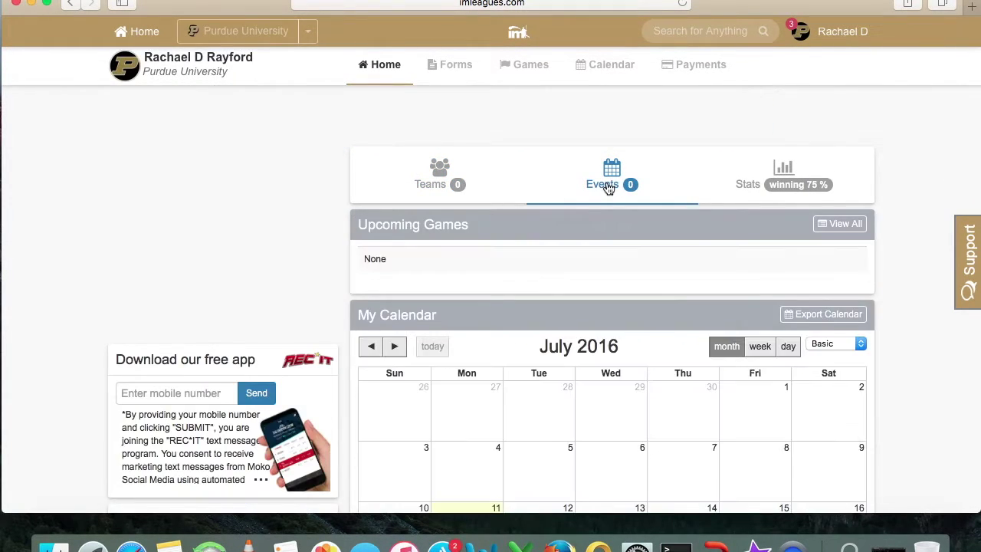
pyautogui.scroll(-5, 607, 186)
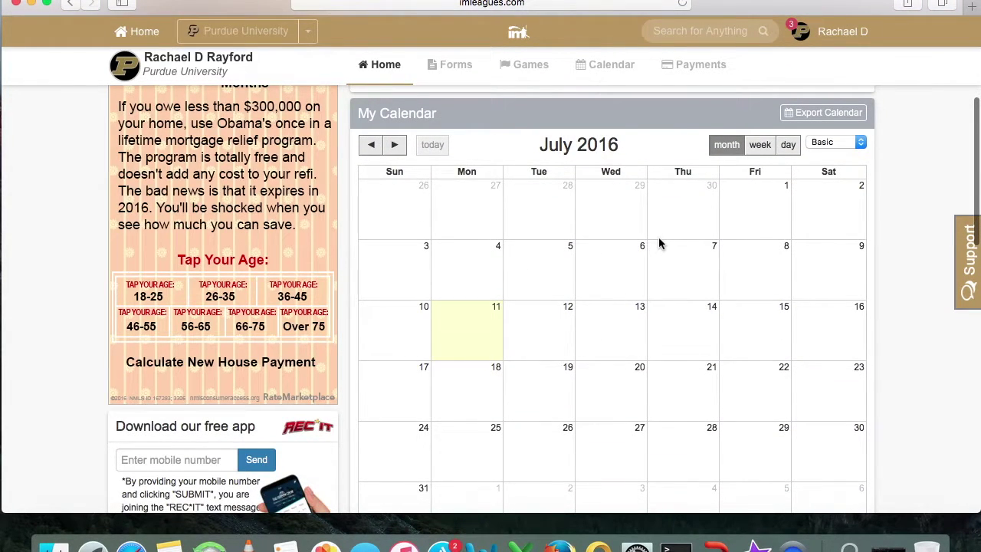
pyautogui.scroll(4, 658, 243)
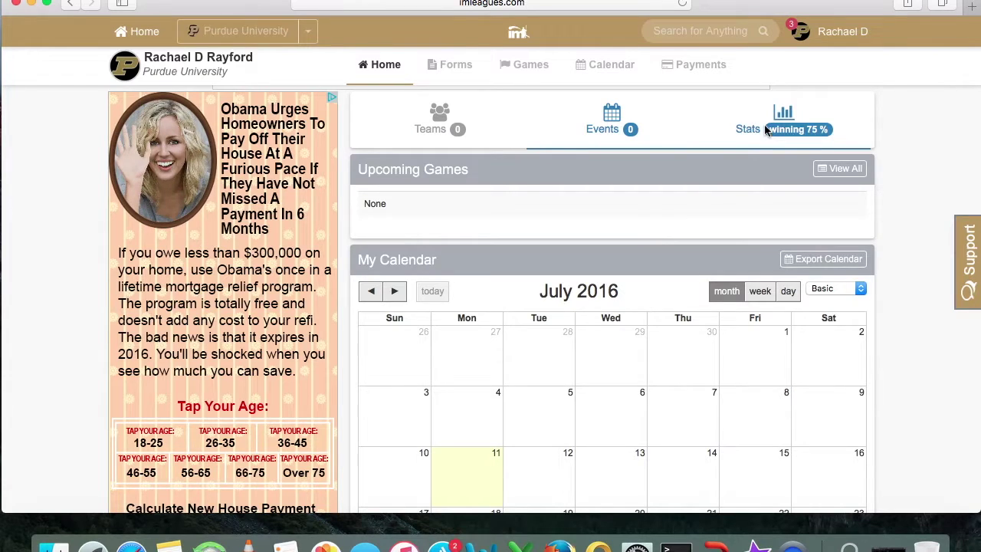
pyautogui.click(766, 130)
pyautogui.scroll(-3, 683, 223)
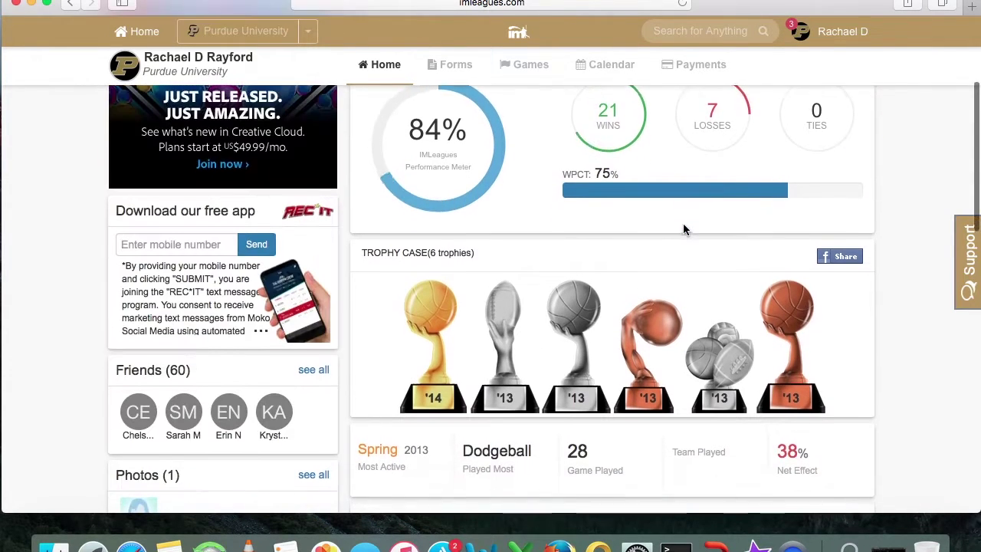
pyautogui.scroll(3, 683, 223)
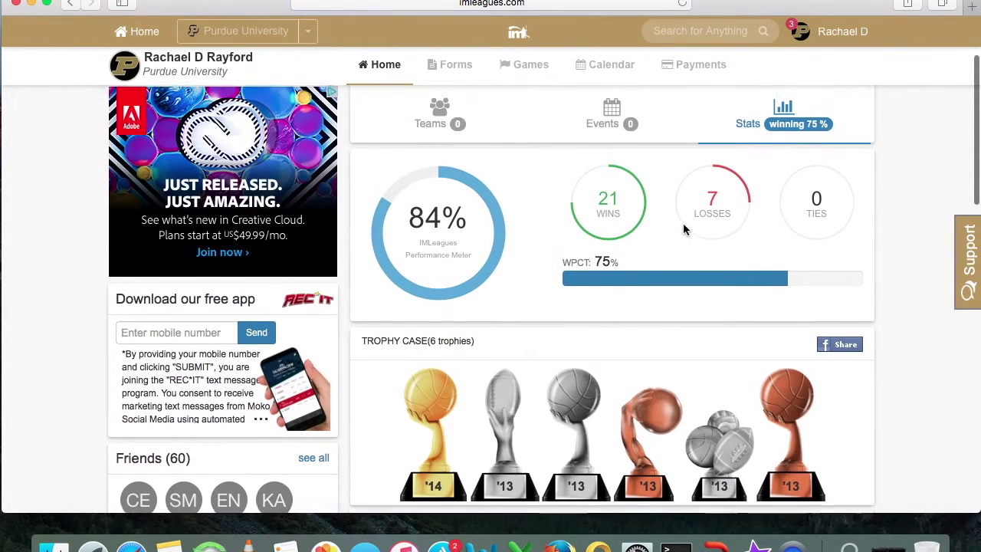
pyautogui.scroll(4, 683, 223)
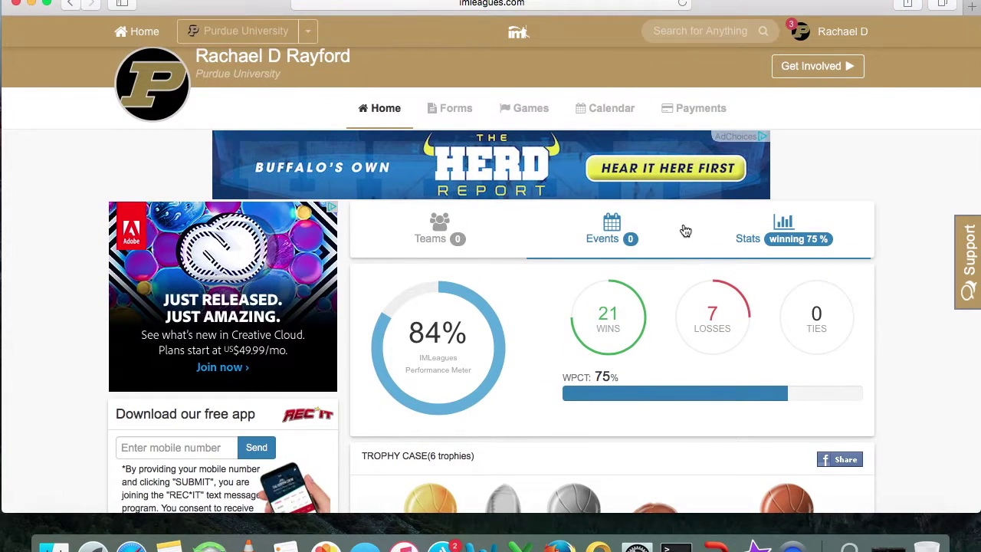
pyautogui.scroll(1, 453, 147)
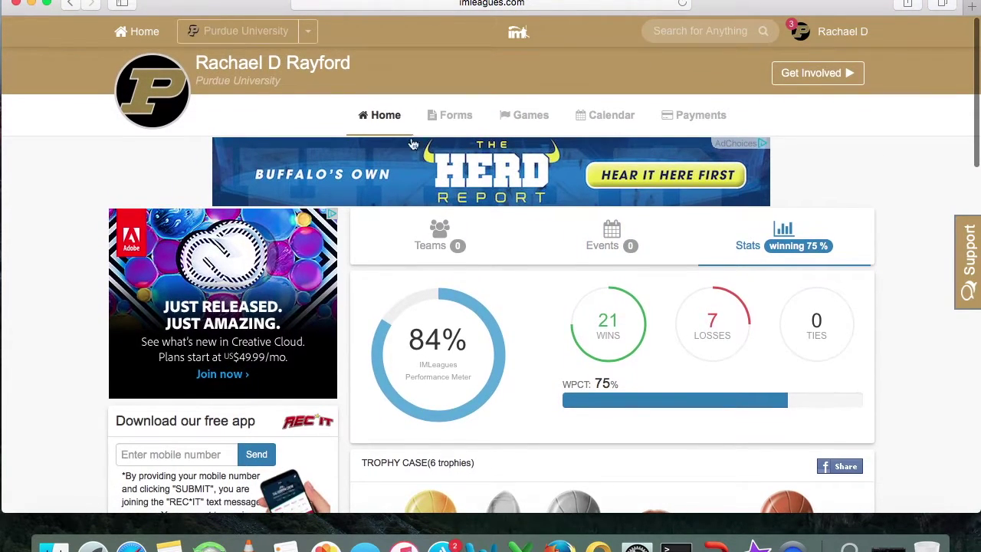
pyautogui.click(381, 130)
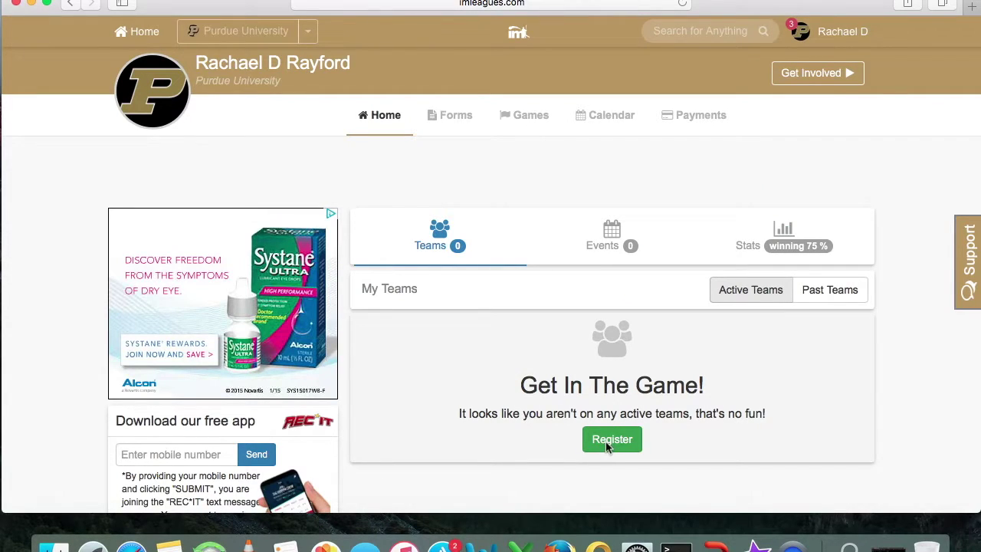
# Start sport registration, scroll to Fall 2016 4v4 Sand Volleyball, and open Women's Open
pyautogui.click(606, 443)
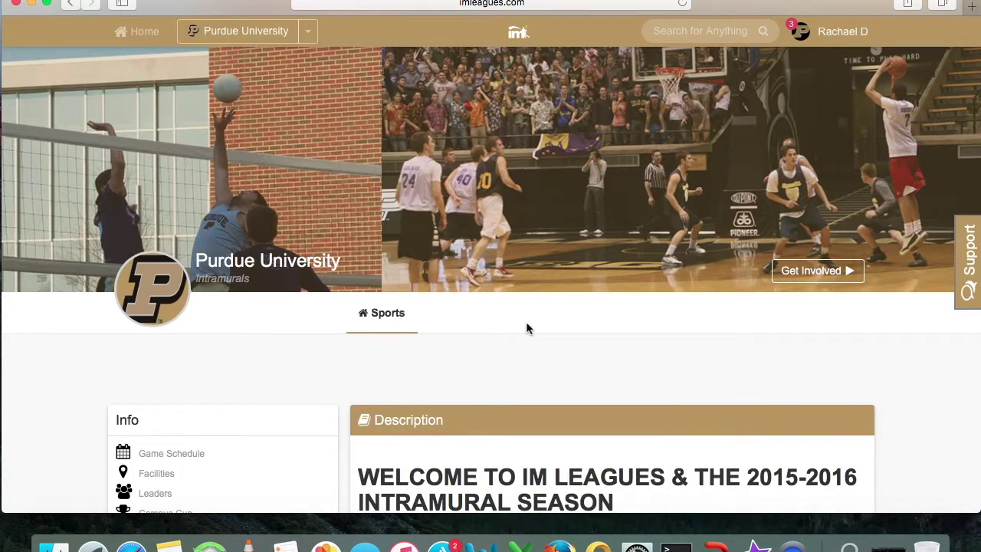
pyautogui.scroll(2, 526, 328)
pyautogui.scroll(-2, 525, 328)
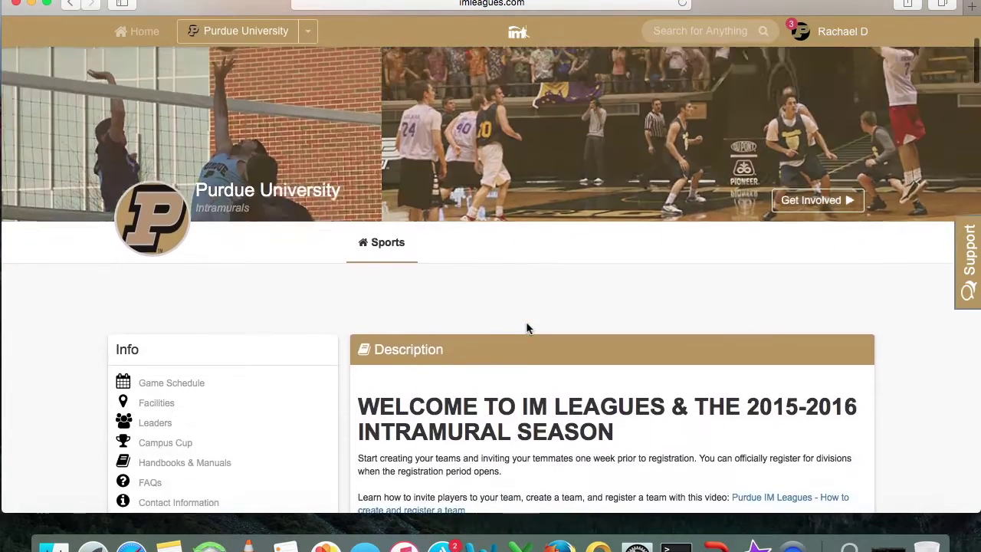
pyautogui.scroll(-7, 526, 328)
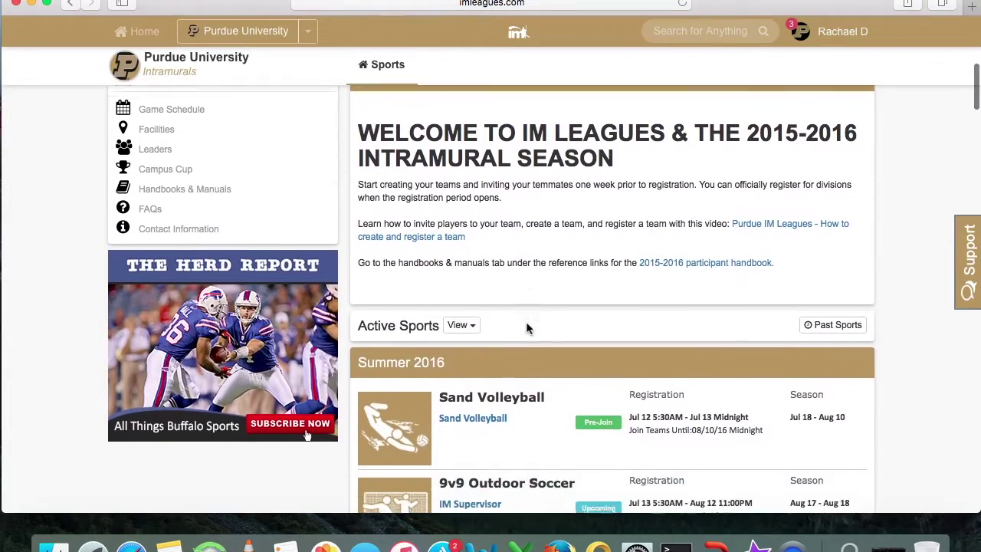
pyautogui.scroll(-6, 525, 328)
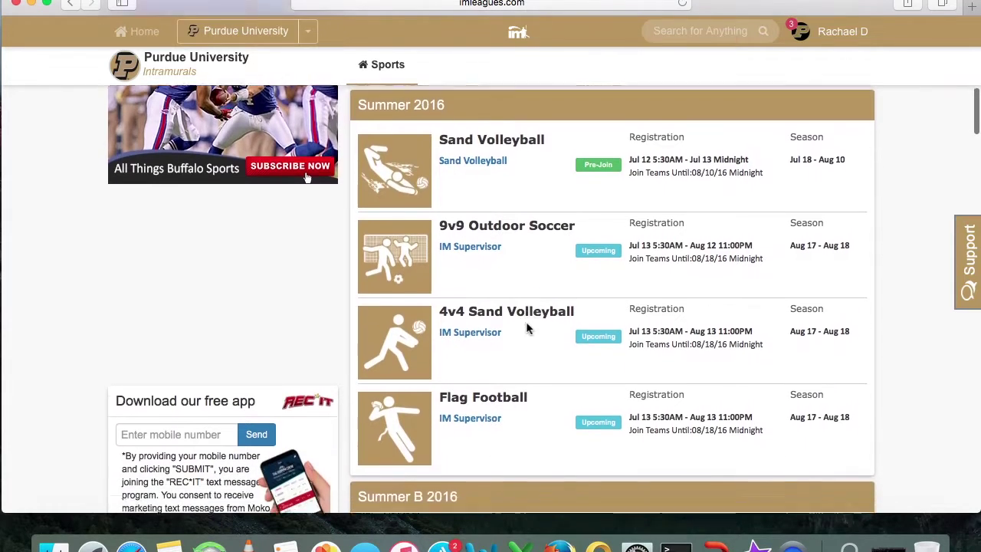
pyautogui.scroll(-10, 527, 328)
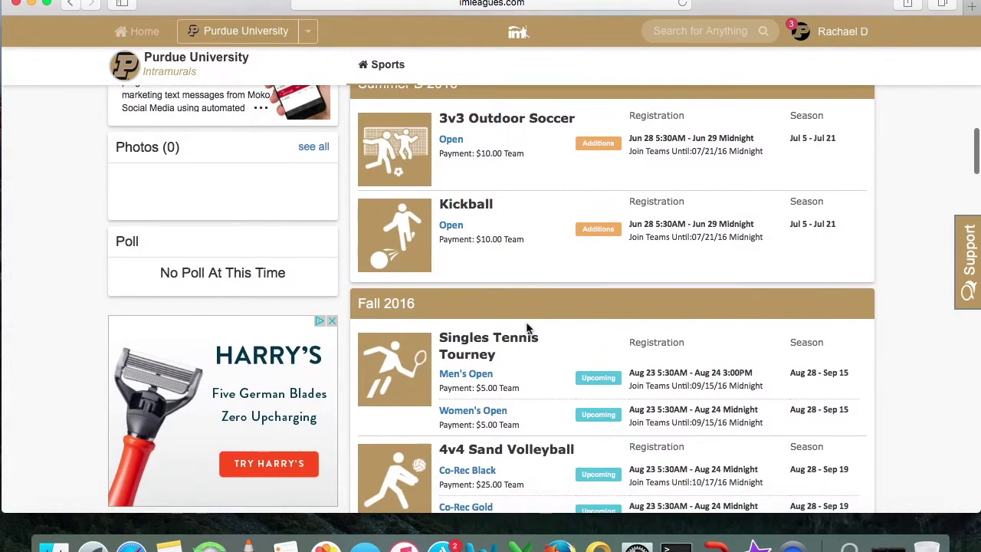
pyautogui.scroll(-5, 526, 328)
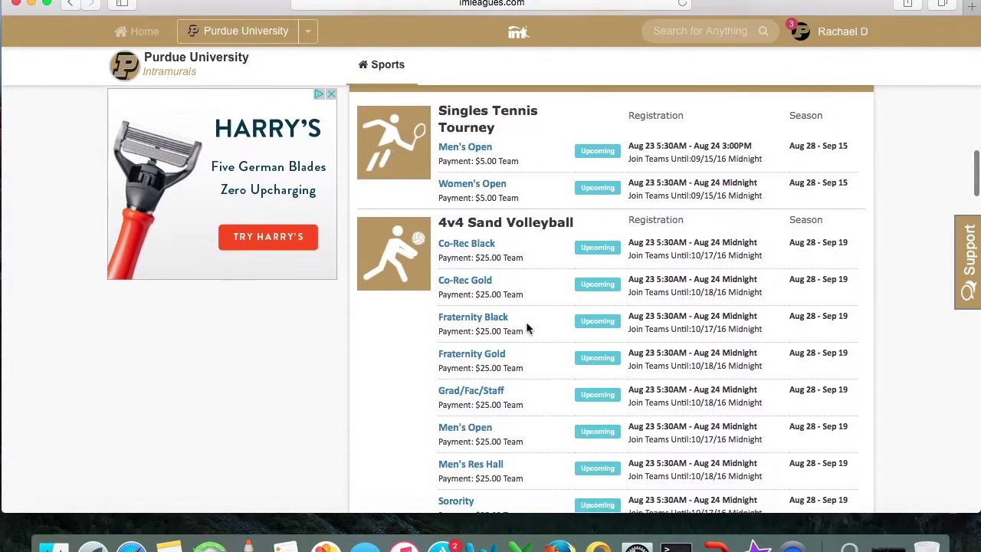
pyautogui.scroll(-5, 526, 322)
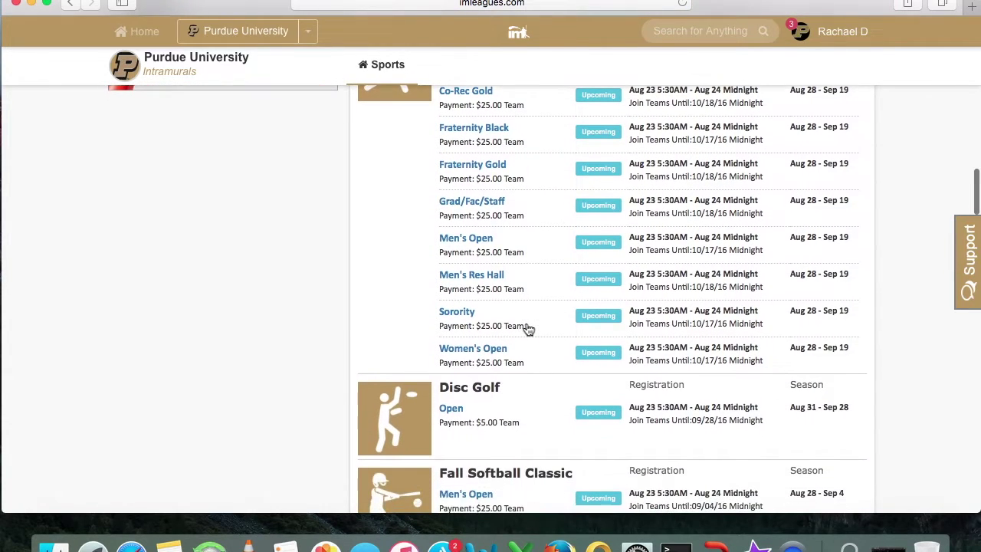
pyautogui.scroll(-4, 526, 328)
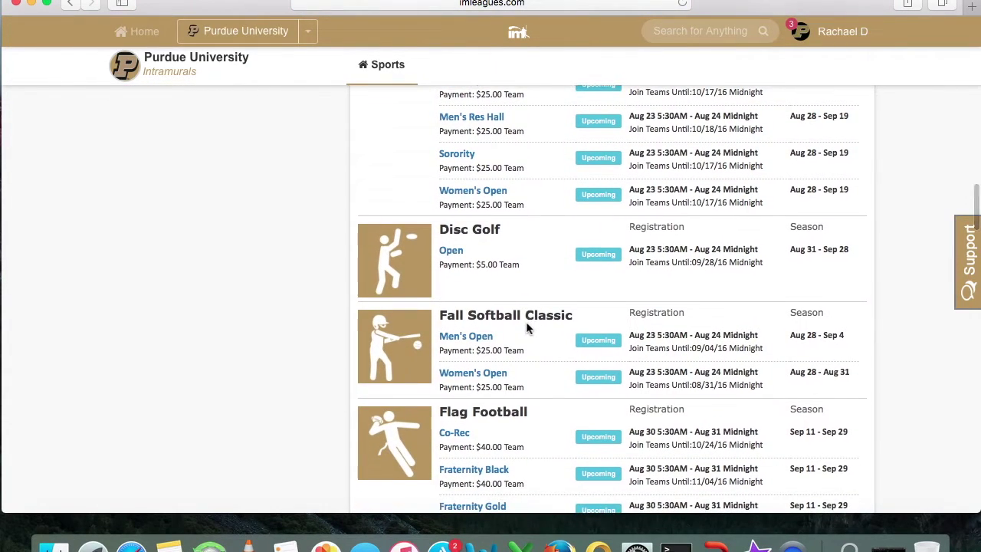
pyautogui.scroll(-5, 512, 371)
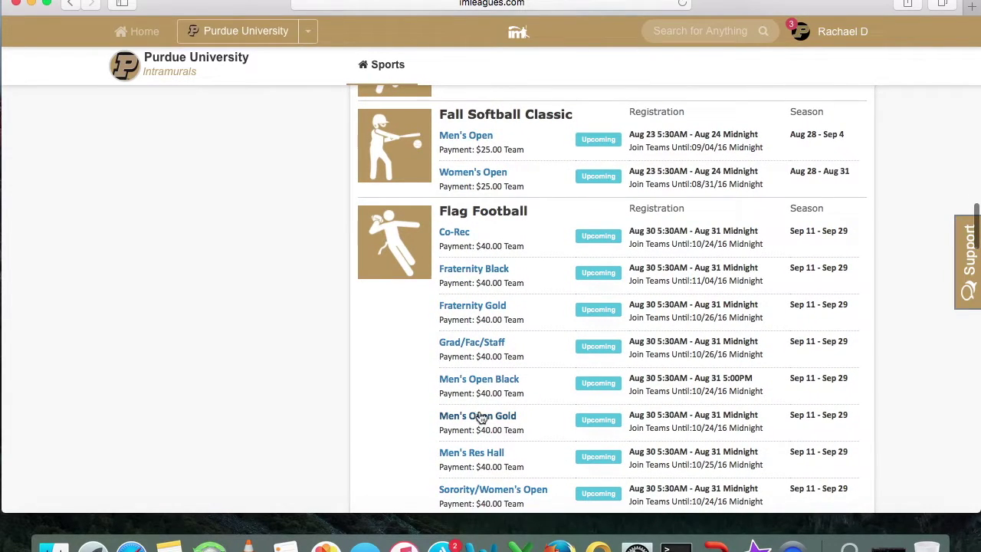
pyautogui.scroll(12, 475, 273)
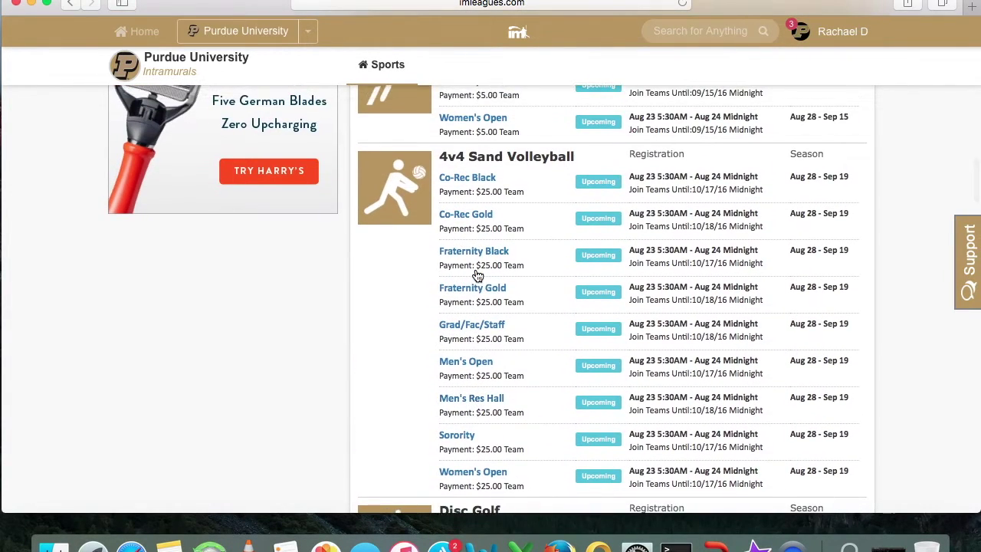
pyautogui.scroll(2, 477, 274)
pyautogui.scroll(-2, 475, 274)
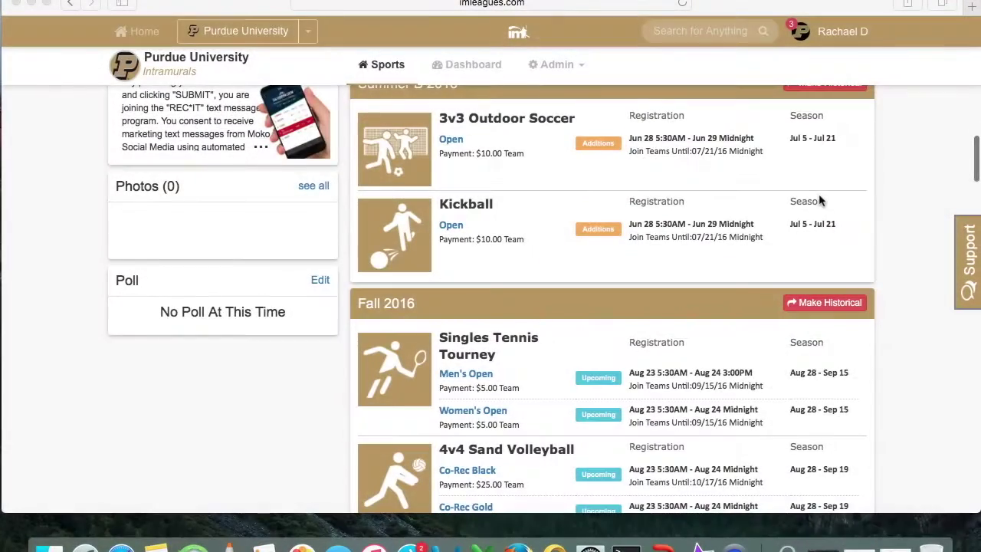
pyautogui.scroll(-2, 820, 198)
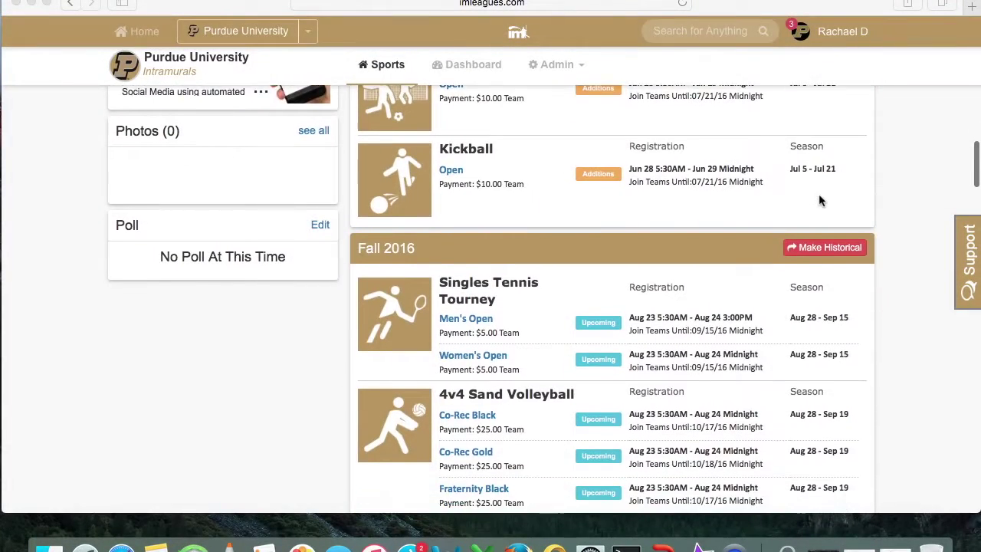
pyautogui.scroll(-5, 819, 196)
pyautogui.scroll(-4, 819, 200)
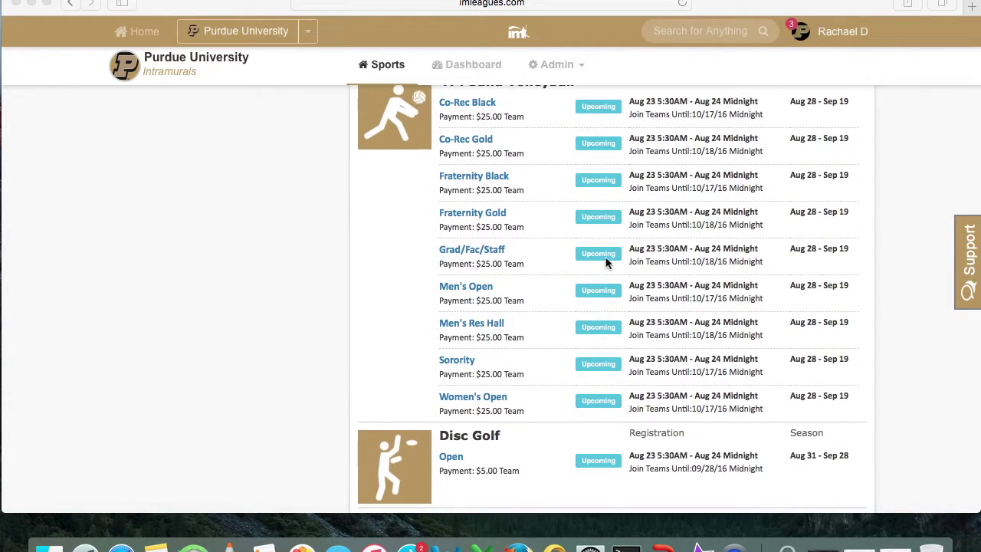
pyautogui.click(470, 403)
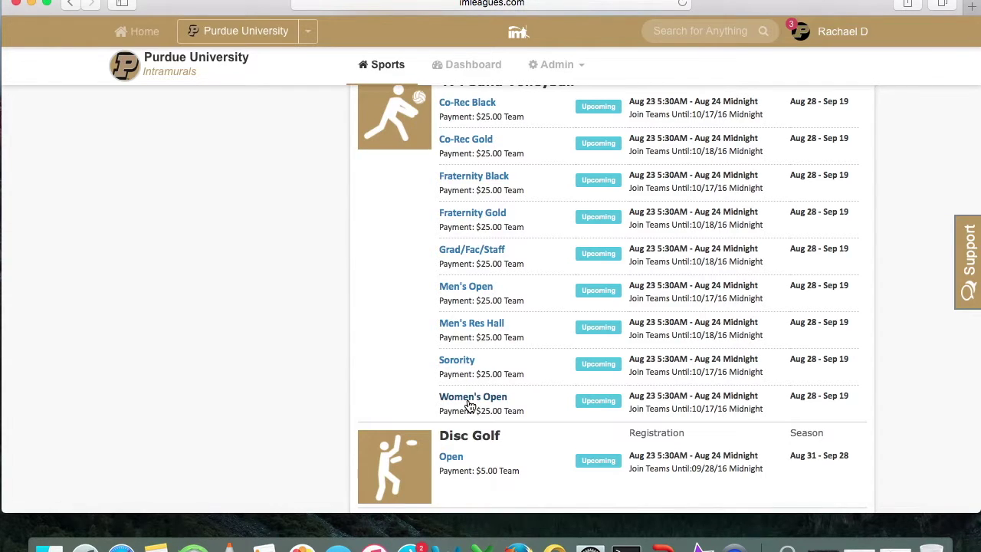
pyautogui.click(470, 401)
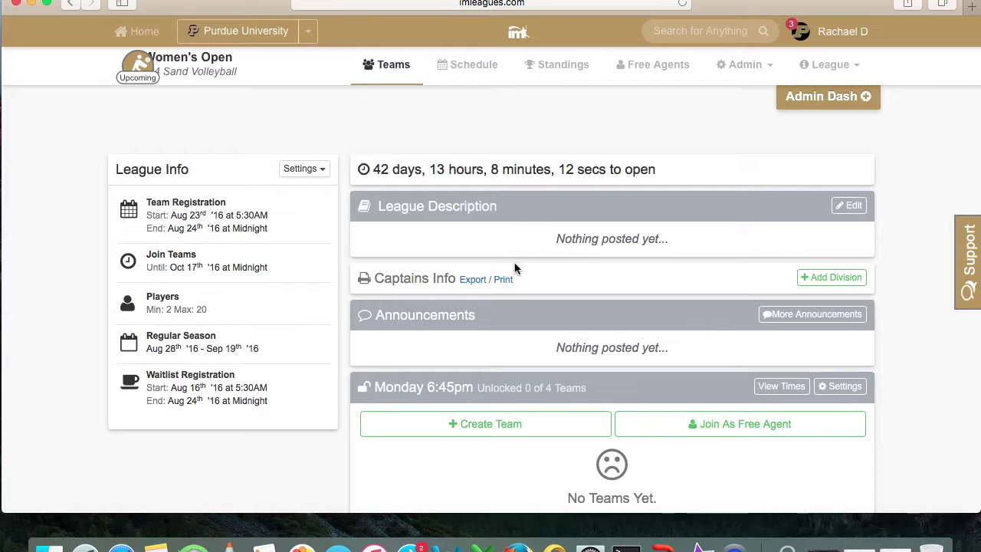
pyautogui.scroll(-3, 514, 268)
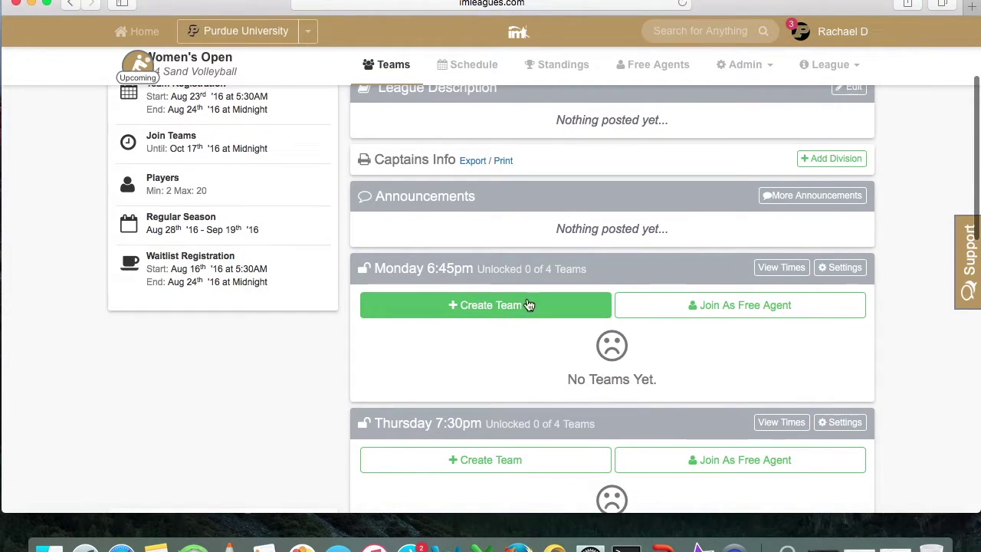
pyautogui.scroll(2, 394, 240)
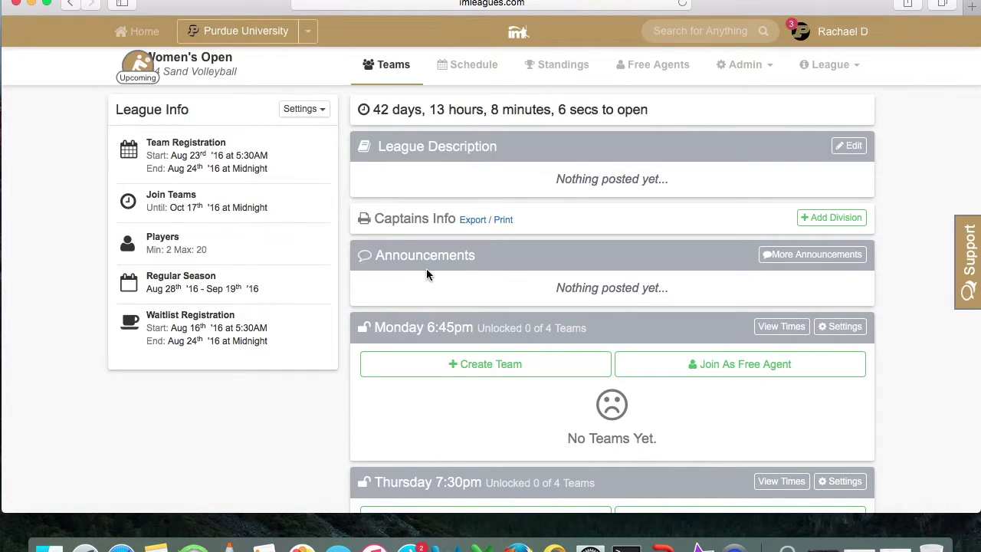
# Create a team in the Monday 6:45pm slot, skipping the captain quiz via the admin-only option
pyautogui.click(508, 379)
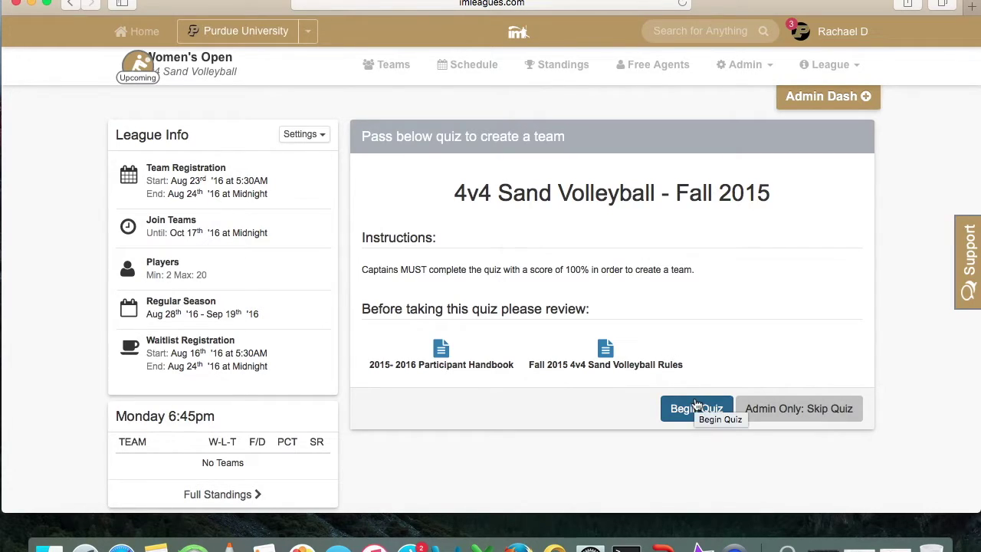
pyautogui.click(807, 411)
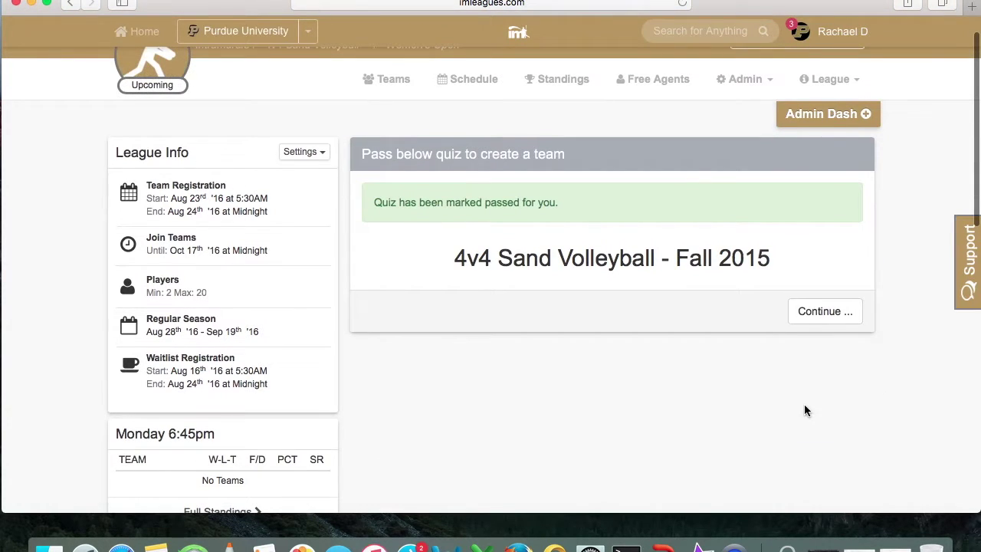
pyautogui.click(825, 321)
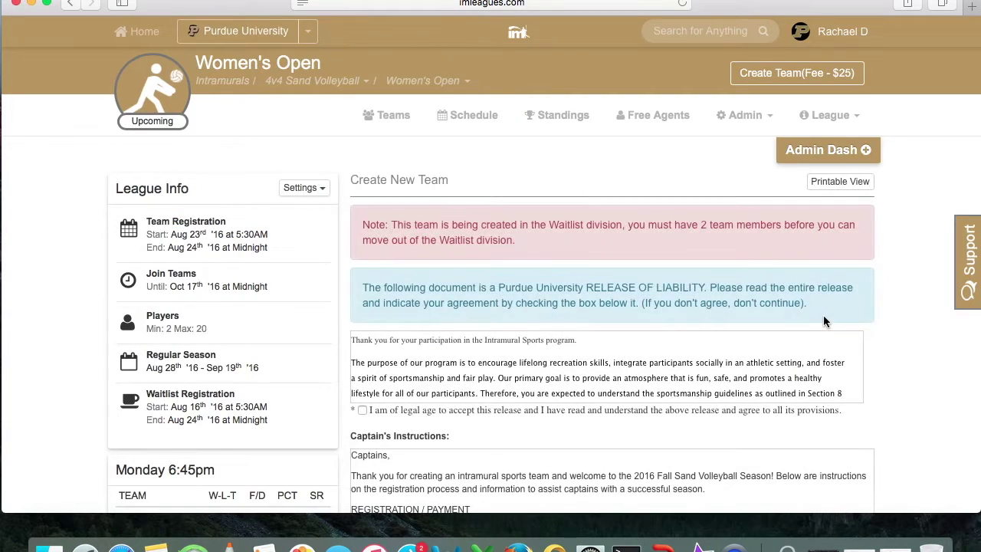
# Scroll down through the release of liability toward the Team Name field
pyautogui.scroll(-3, 893, 331)
pyautogui.scroll(-10, 690, 292)
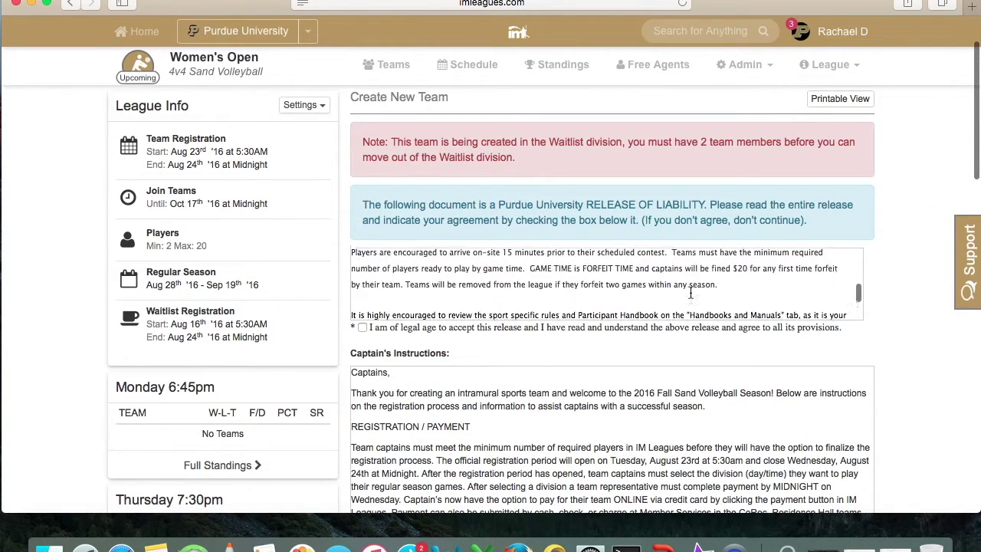
pyautogui.scroll(-1, 689, 290)
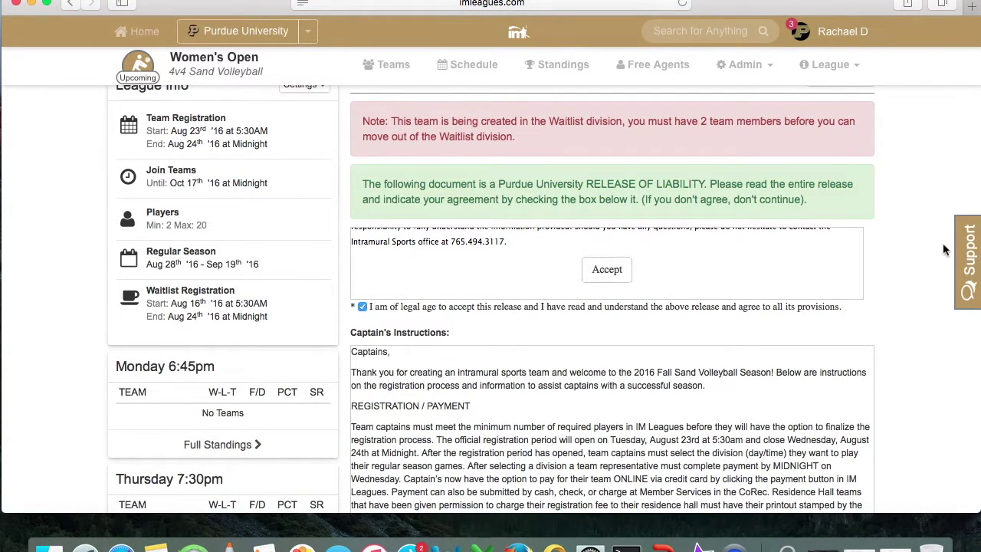
pyautogui.scroll(-5, 912, 253)
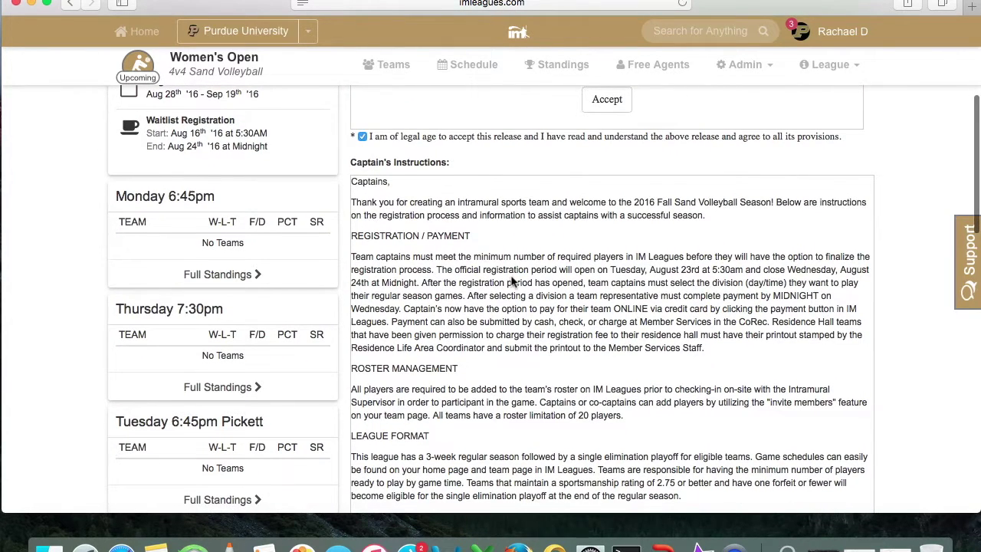
pyautogui.scroll(-8, 513, 282)
pyautogui.scroll(-4, 512, 279)
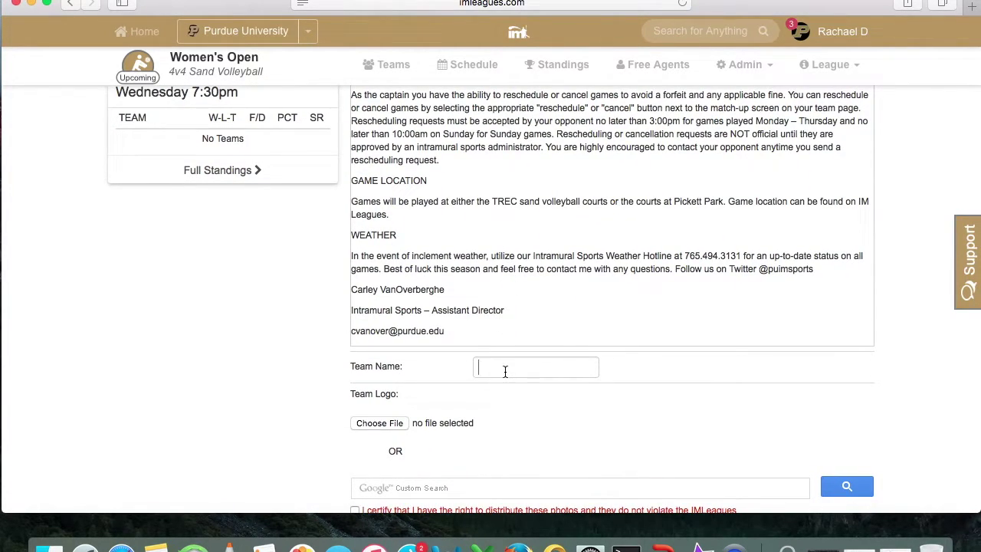
pyautogui.write('Team A')
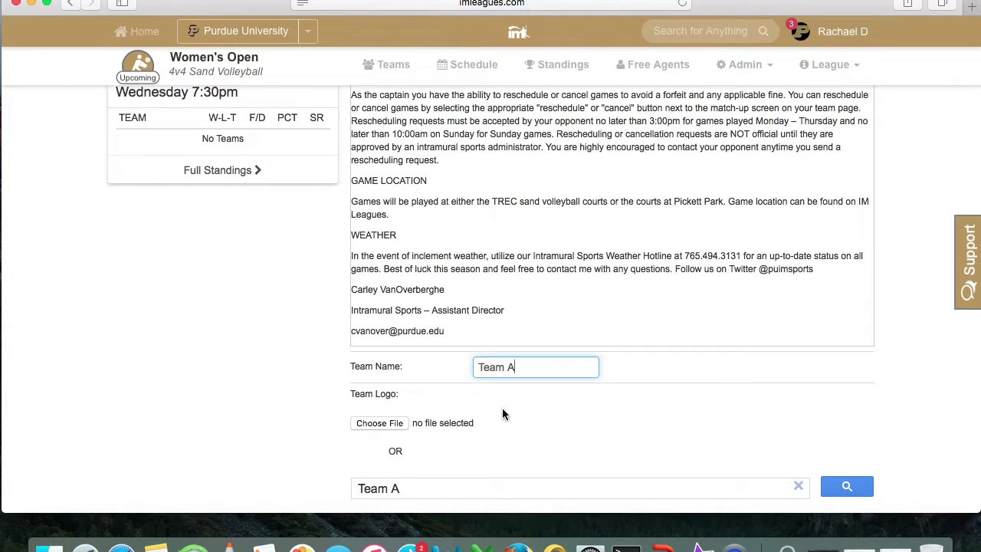
pyautogui.scroll(-3, 507, 413)
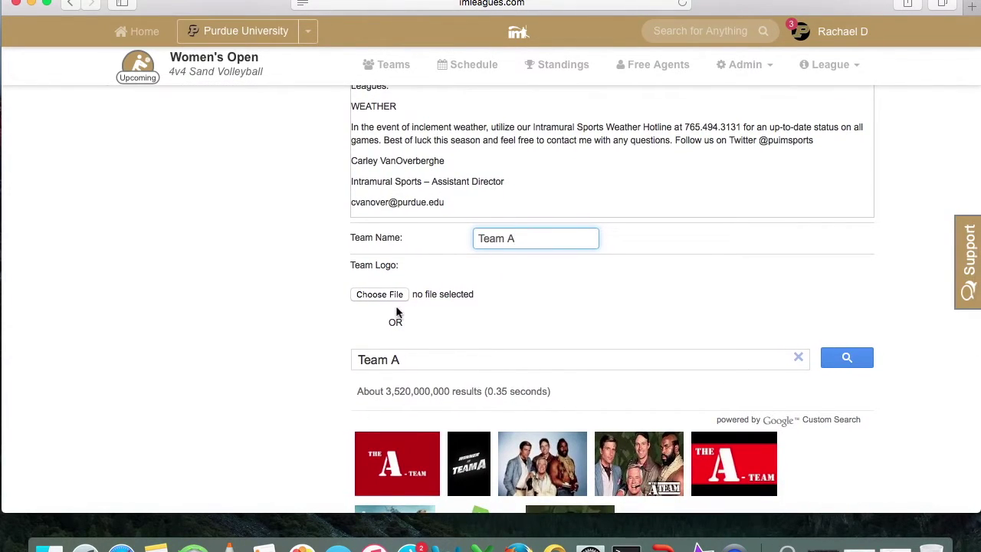
pyautogui.scroll(-7, 322, 288)
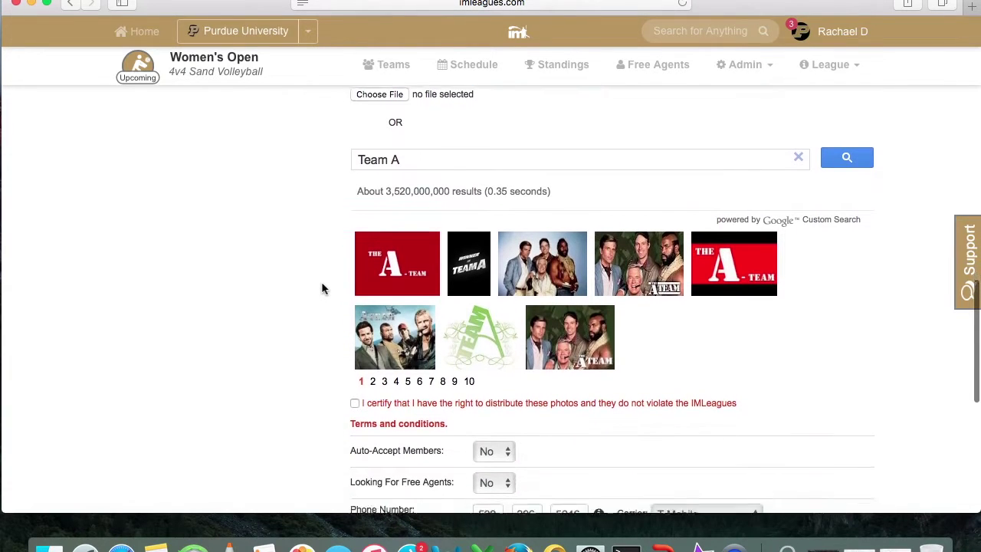
pyautogui.scroll(-1, 322, 288)
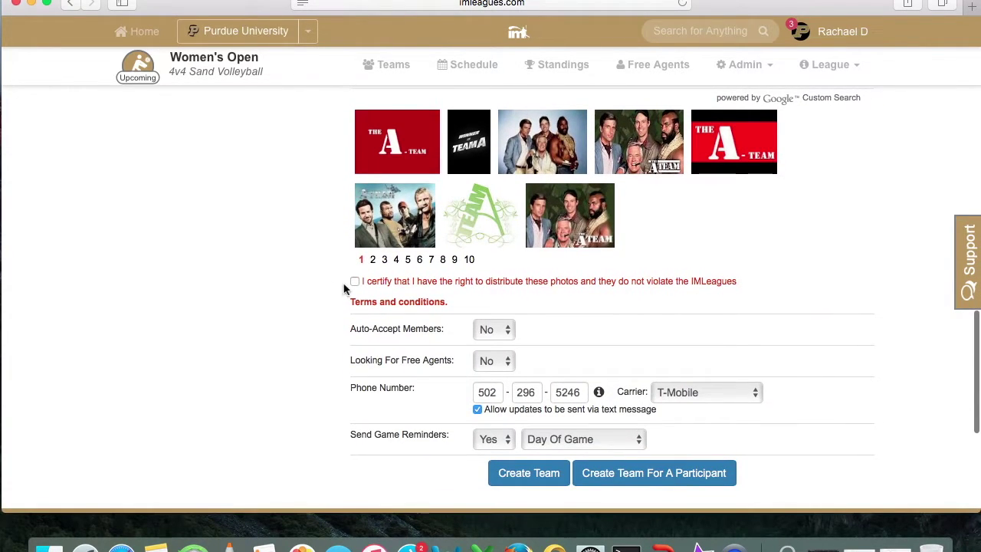
# Certify the photo rights and leave Auto-Accept Members and Looking for Free Agents at No
pyautogui.click(363, 288)
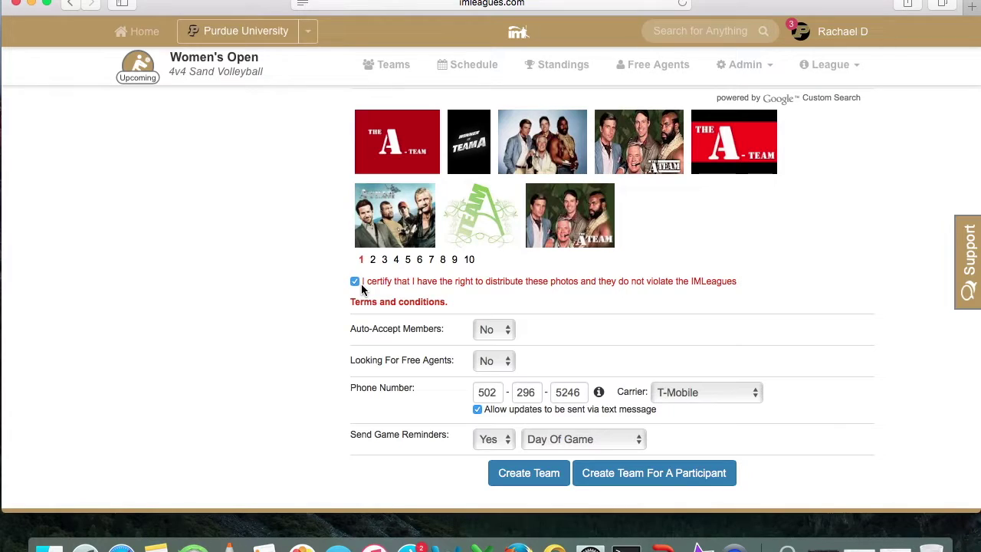
pyautogui.moveTo(419, 229)
pyautogui.click(509, 329)
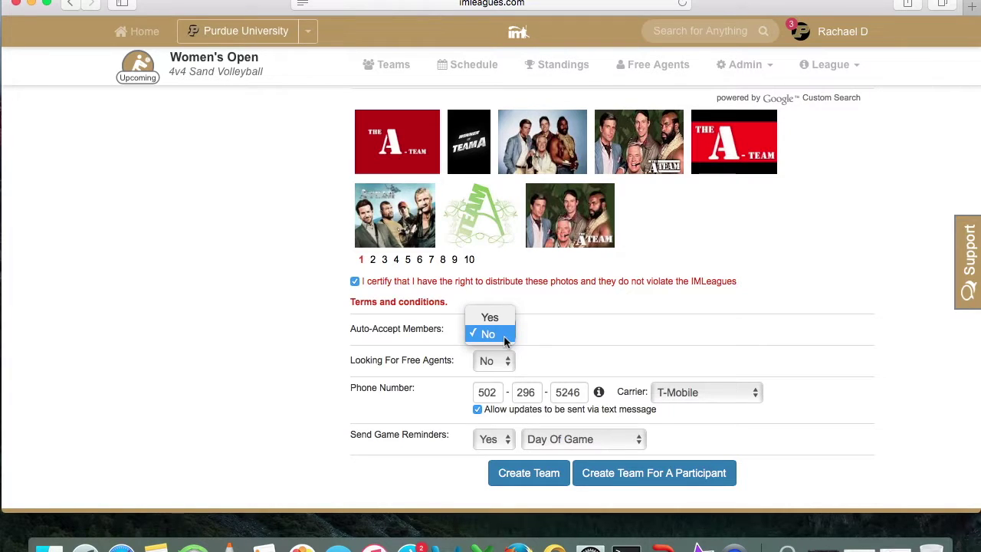
pyautogui.click(504, 335)
pyautogui.click(507, 360)
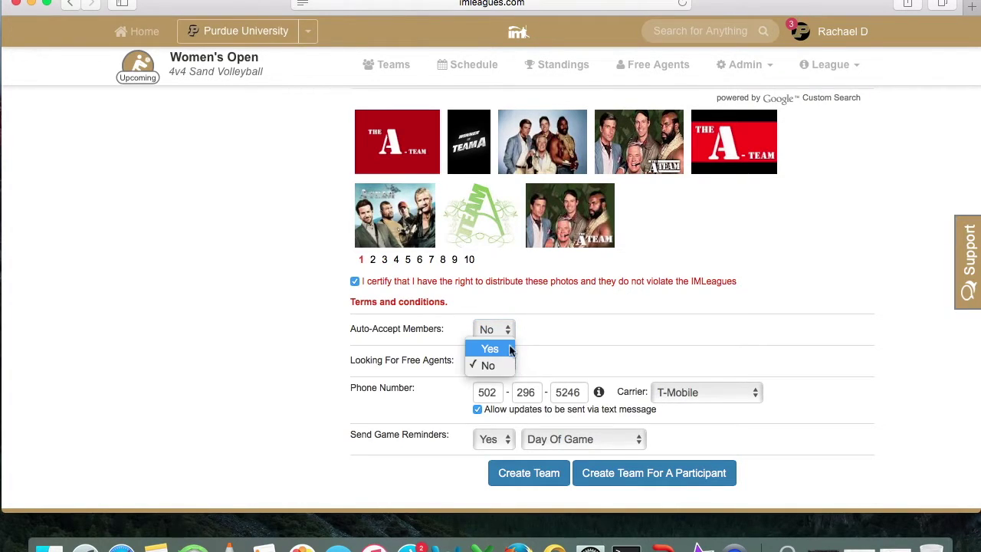
pyautogui.click(505, 368)
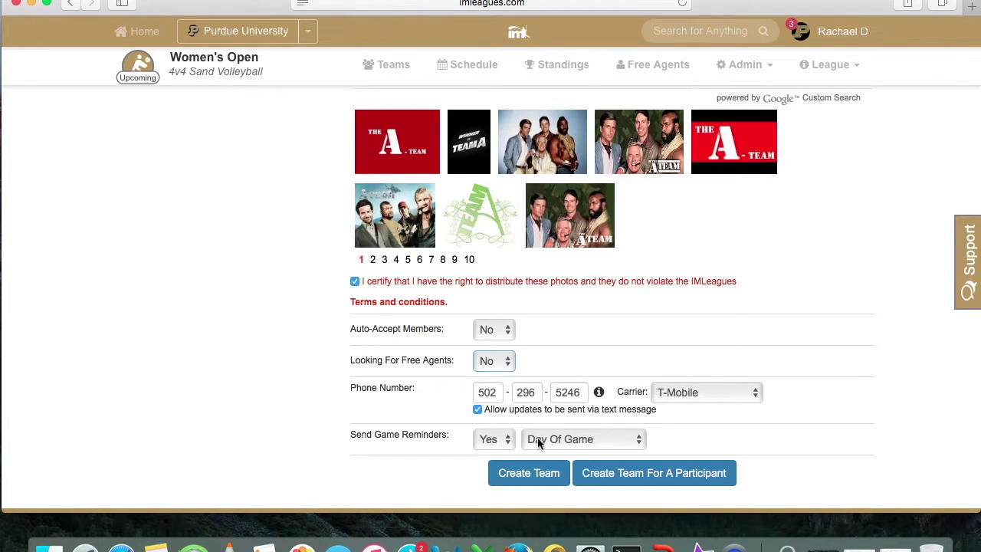
# Set Send Game Reminders to Yes, Day Of Game, and create the team
pyautogui.click(505, 442)
pyautogui.click(486, 460)
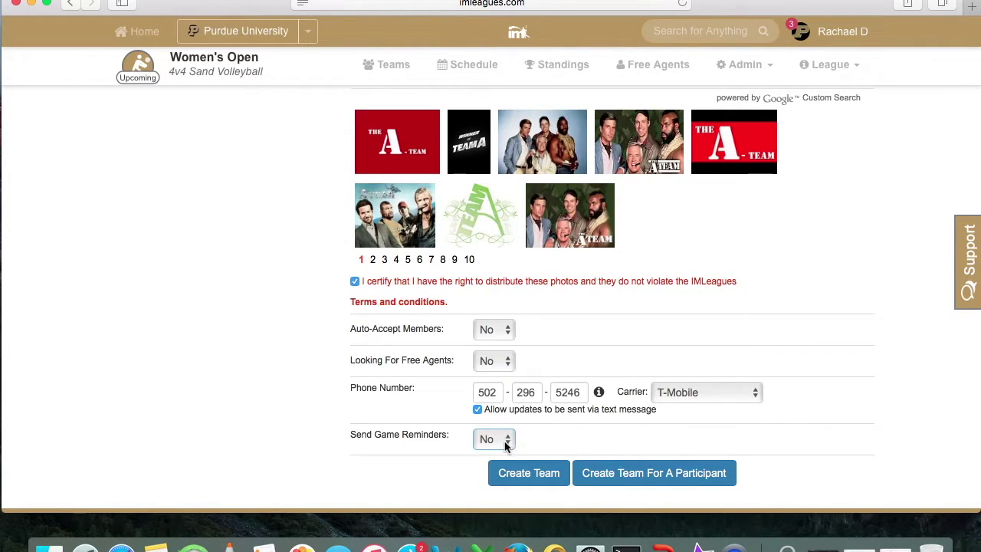
pyautogui.click(505, 443)
pyautogui.click(486, 427)
pyautogui.click(584, 443)
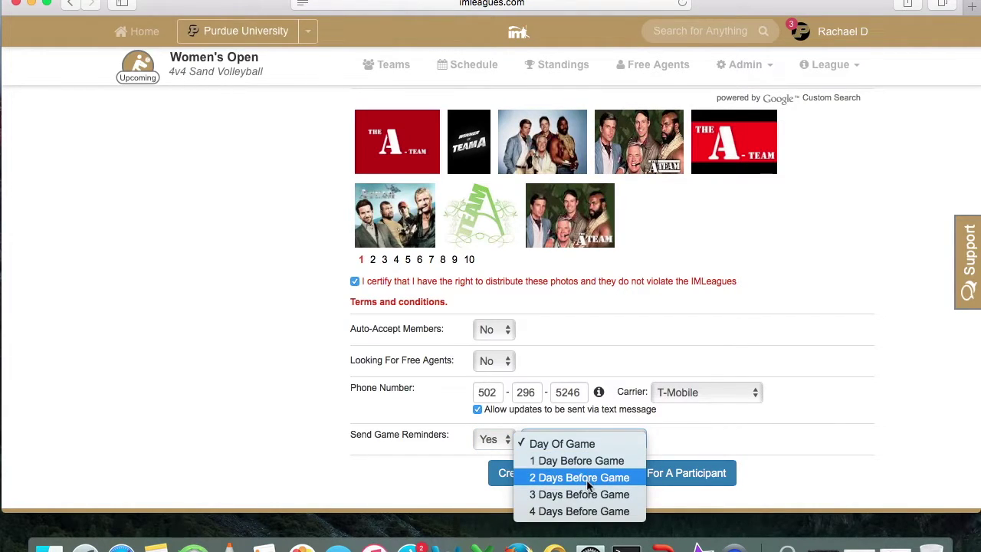
pyautogui.click(443, 491)
pyautogui.click(527, 478)
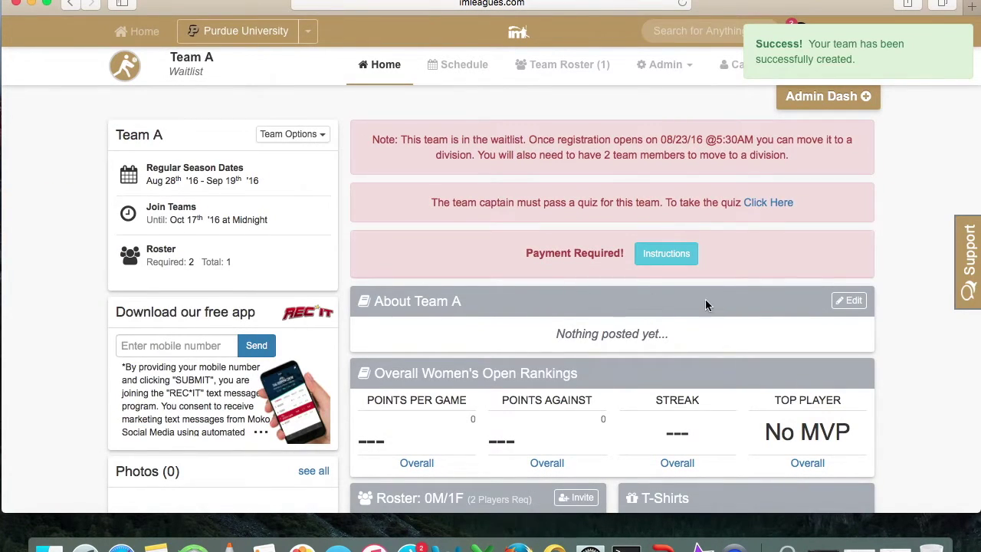
# Scroll Team A's page to the Roster card and open the Invite Members page
pyautogui.scroll(-4, 706, 304)
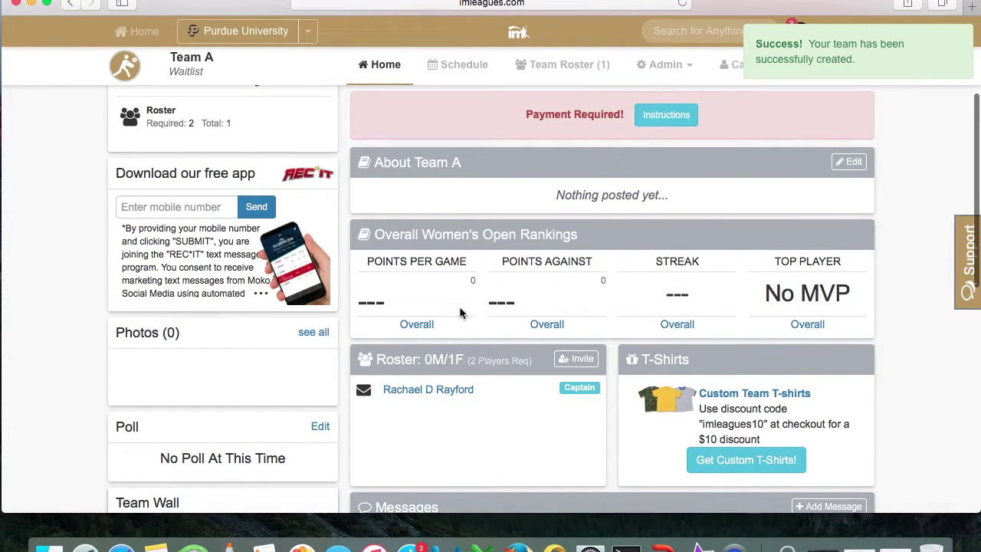
pyautogui.scroll(5, 603, 356)
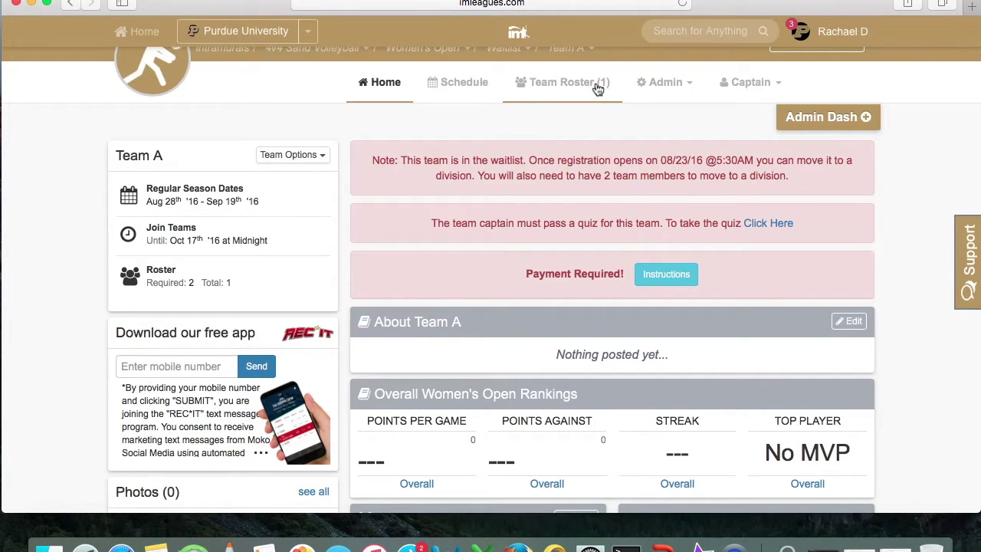
pyautogui.scroll(-5, 523, 282)
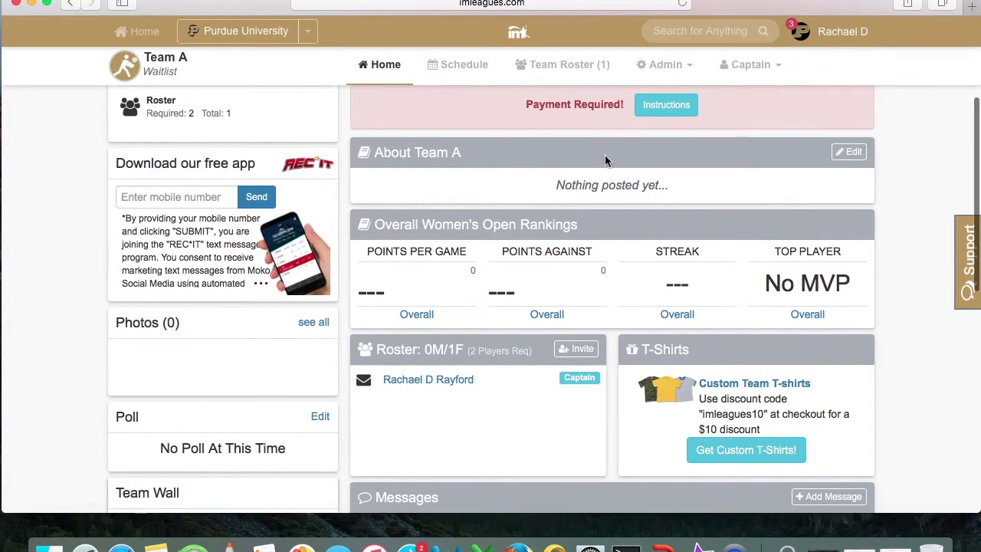
pyautogui.click(573, 353)
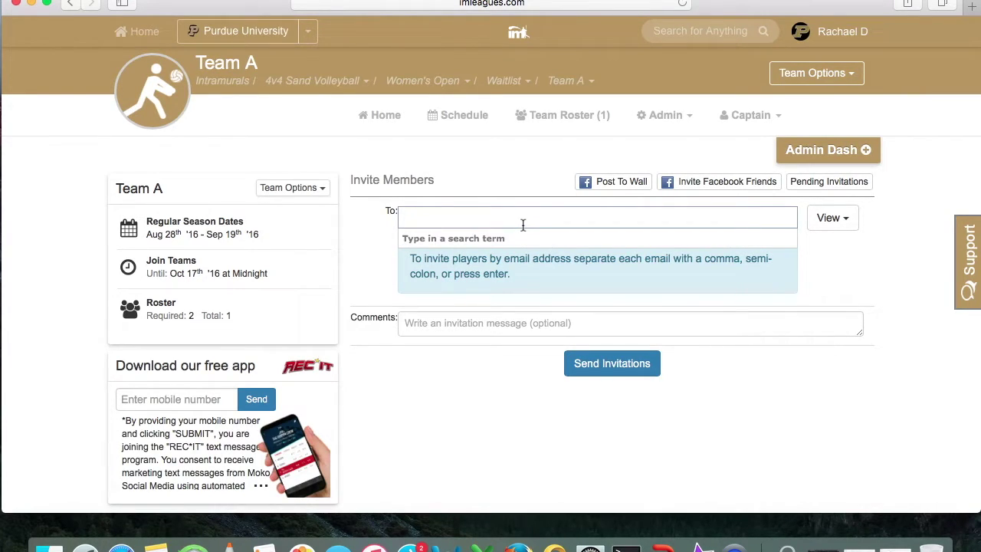
# Invite a player found by name search to Team A, then return to the team home page
pyautogui.write('Carley')
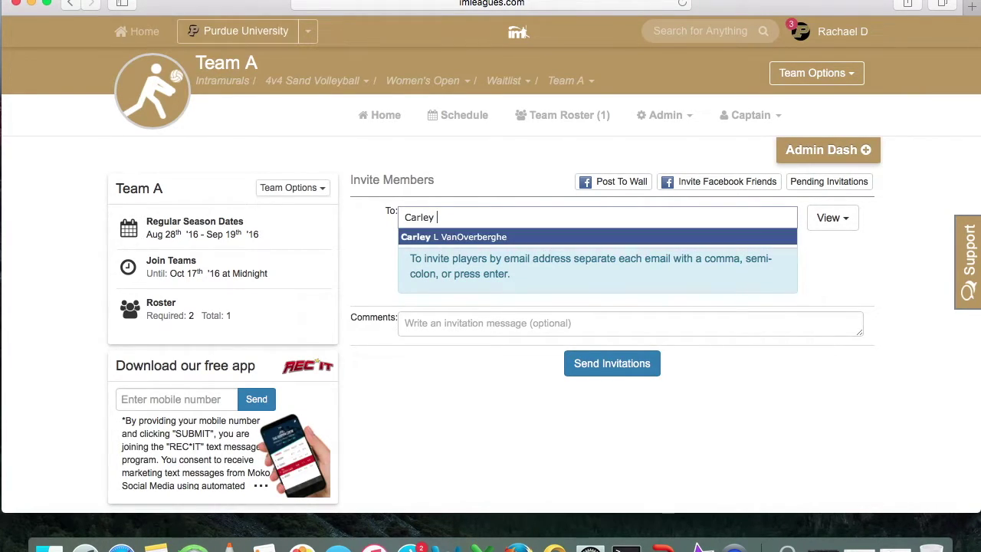
pyautogui.press('Return')
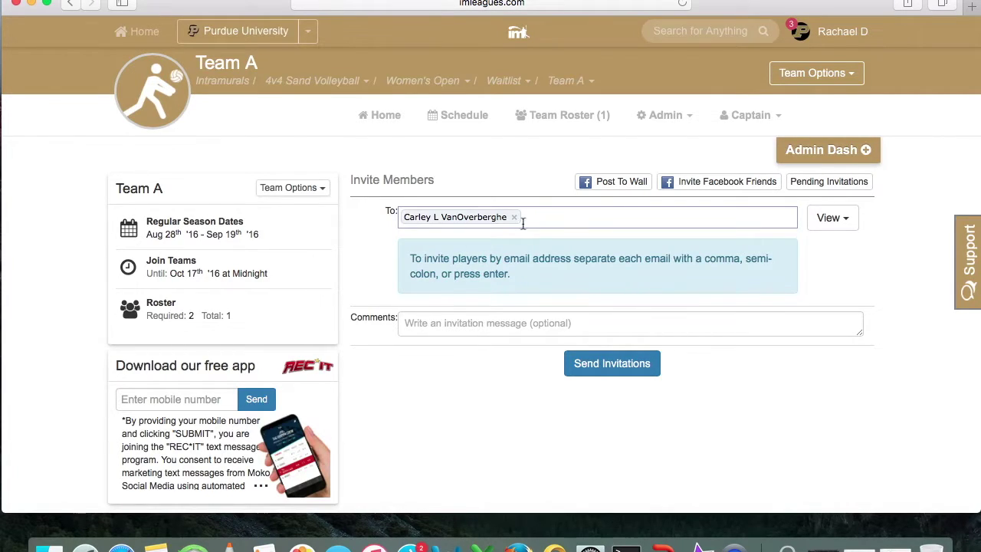
pyautogui.click(599, 363)
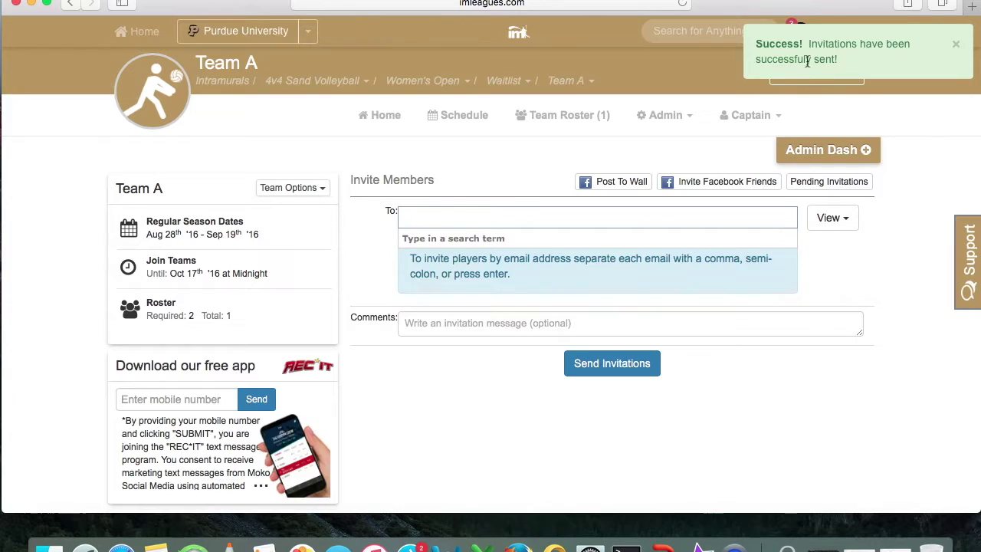
pyautogui.click(387, 121)
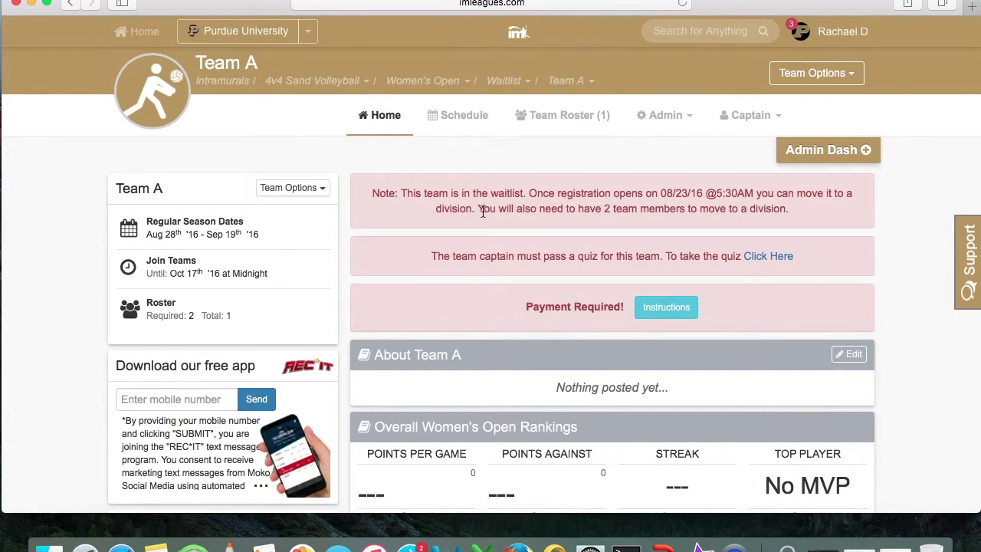
# Expand Team A's payment instructions and scroll through the team fee details
pyautogui.click(663, 314)
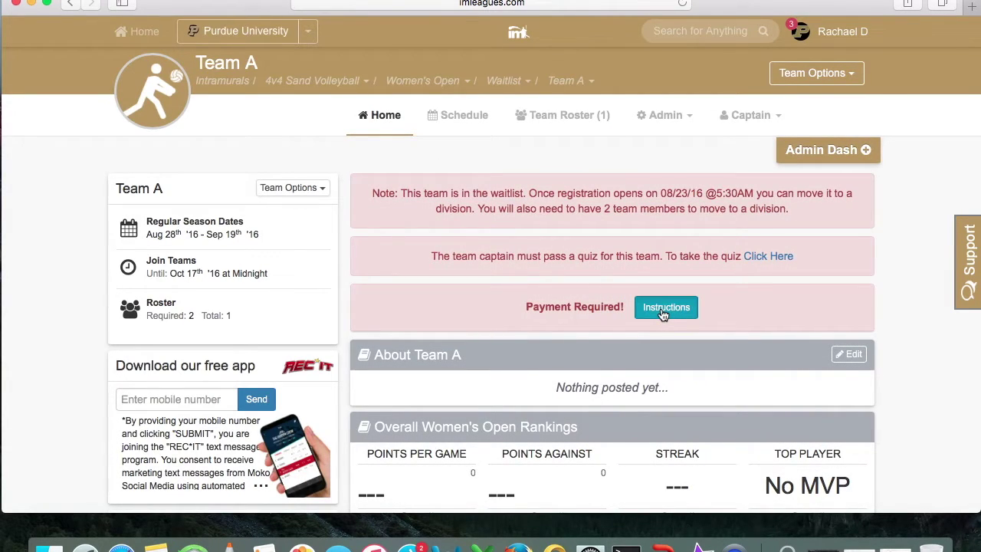
pyautogui.scroll(-3, 834, 323)
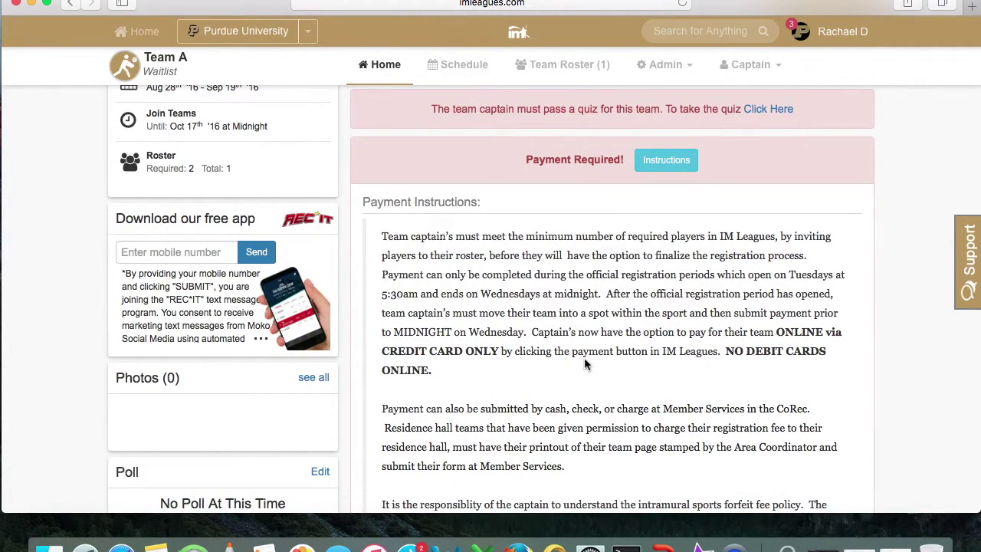
pyautogui.scroll(-3, 584, 360)
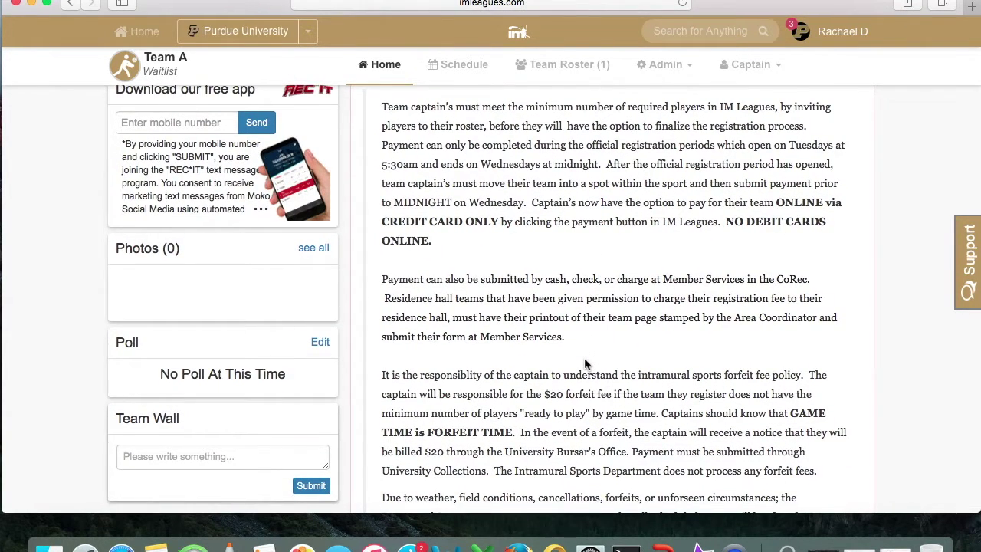
pyautogui.scroll(-5, 585, 360)
pyautogui.scroll(-4, 584, 360)
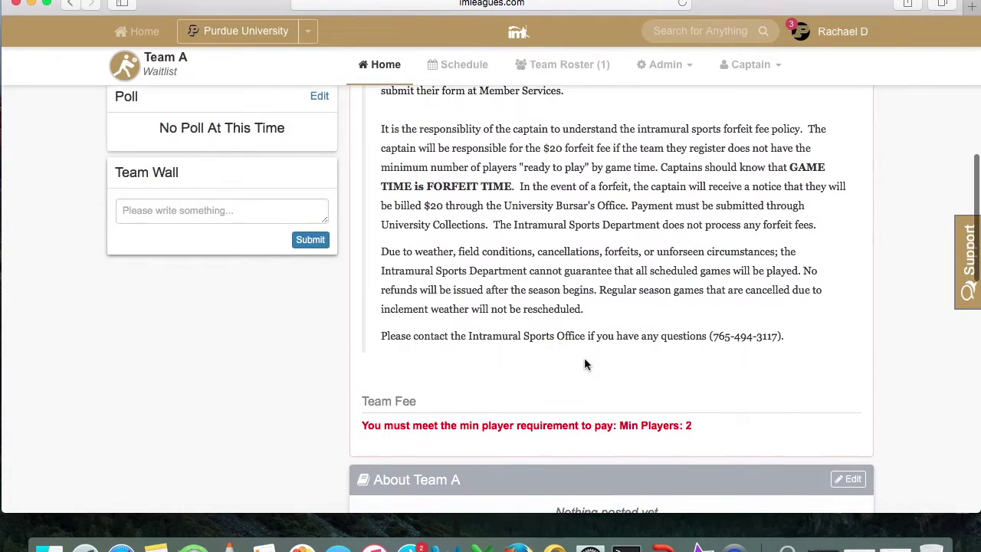
pyautogui.scroll(-1, 584, 363)
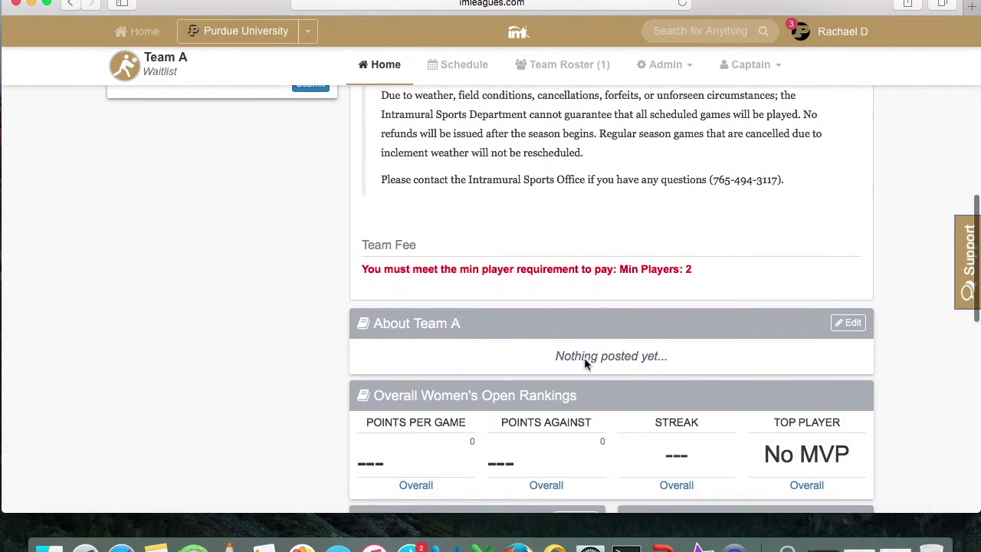